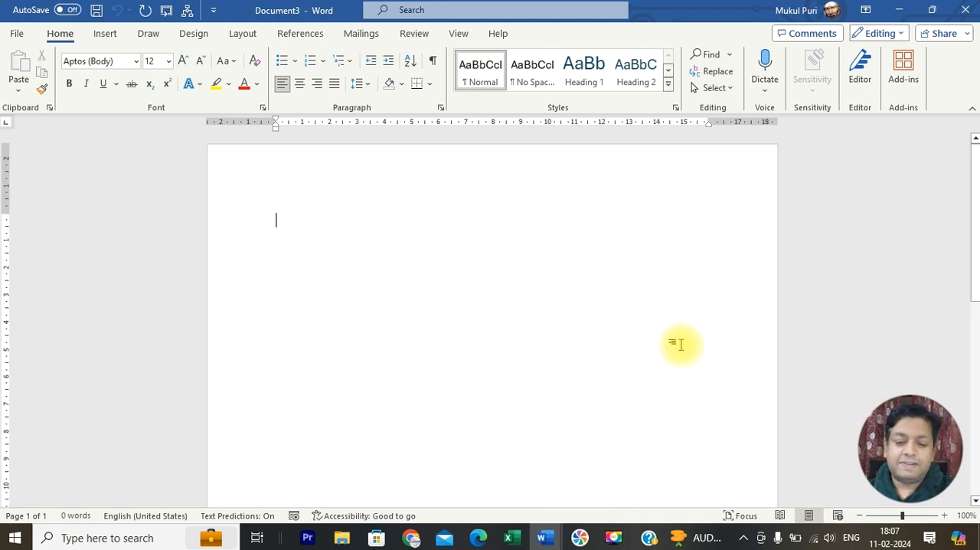
# Step: Switch to Document2 and select all its lines from "Generation of Computer" through "Speaker"
pyautogui.moveTo(544, 538)
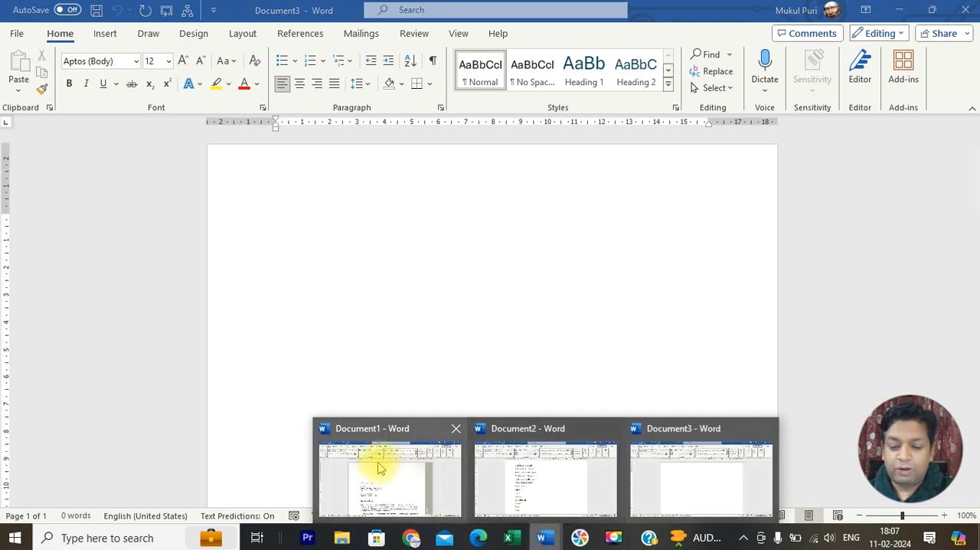
pyautogui.click(512, 489)
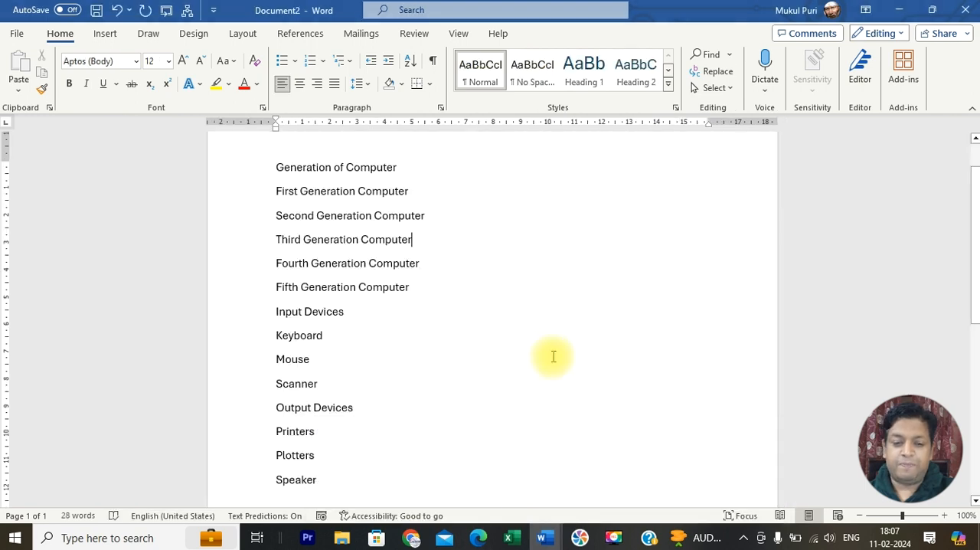
pyautogui.click(553, 344)
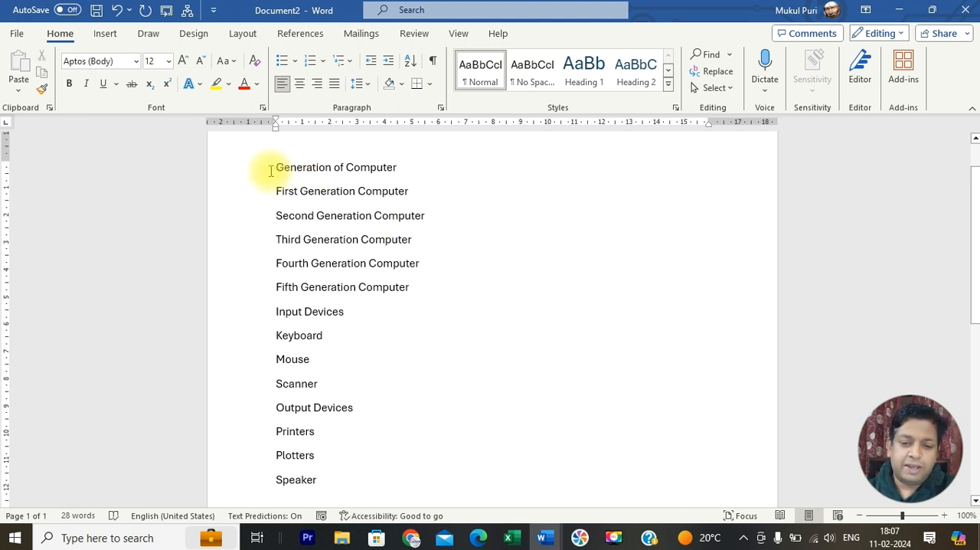
pyautogui.moveTo(271, 170); pyautogui.dragTo(370, 474)
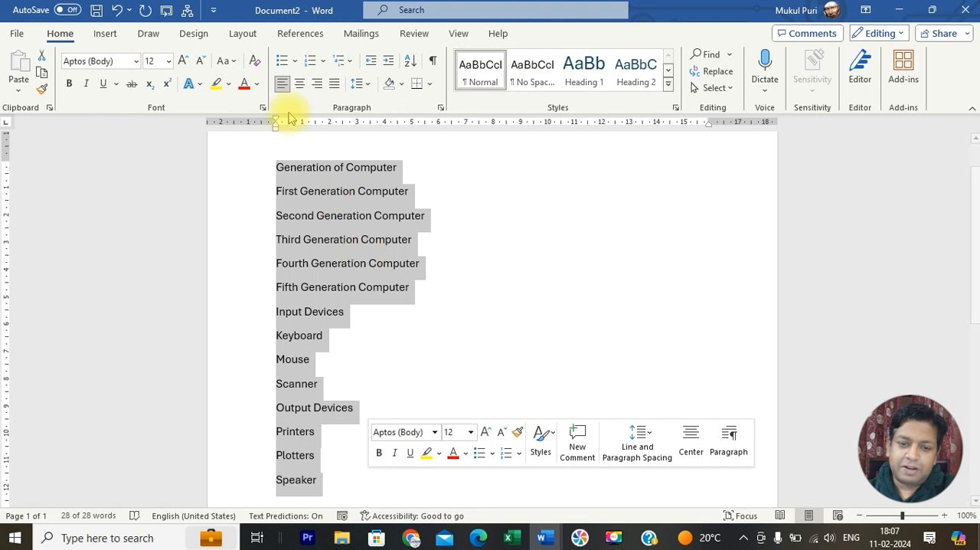
pyautogui.click(105, 33)
pyautogui.click(61, 33)
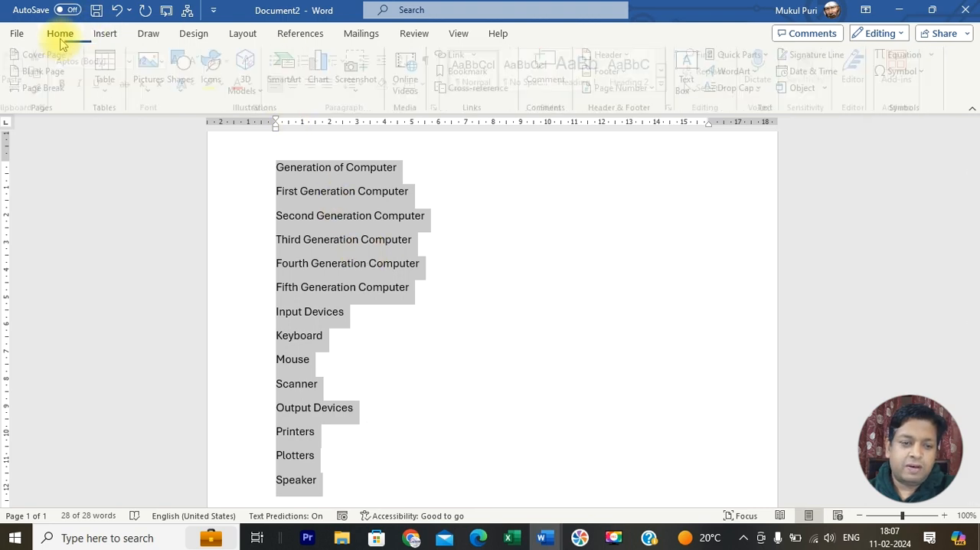
pyautogui.click(107, 35)
pyautogui.click(149, 32)
pyautogui.click(193, 33)
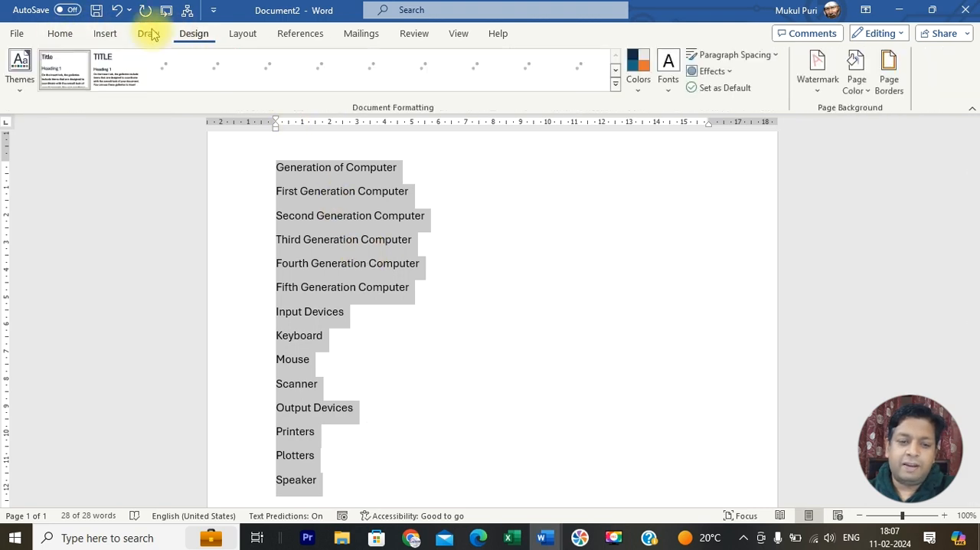
pyautogui.click(60, 35)
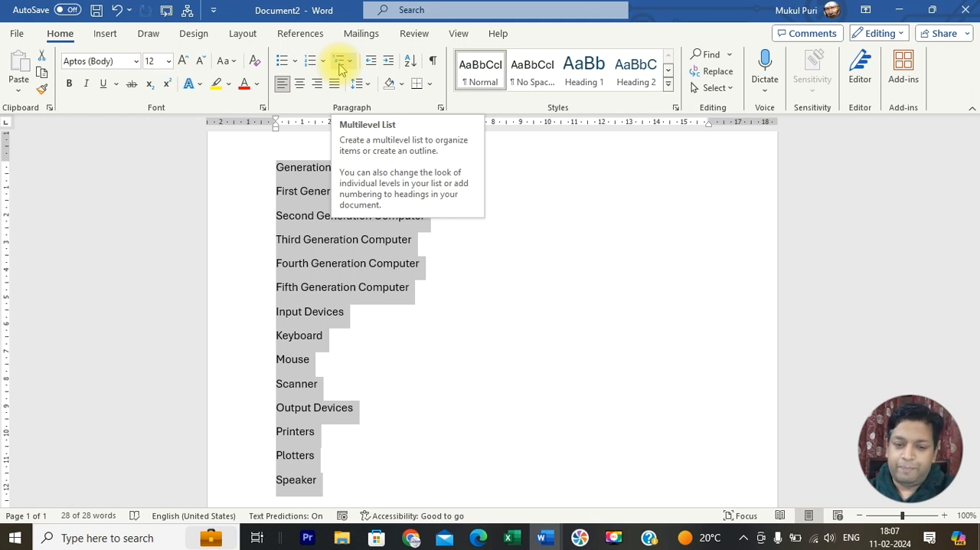
# Step: Apply the default round bullets to the selected lines and remove them again
pyautogui.click(298, 63)
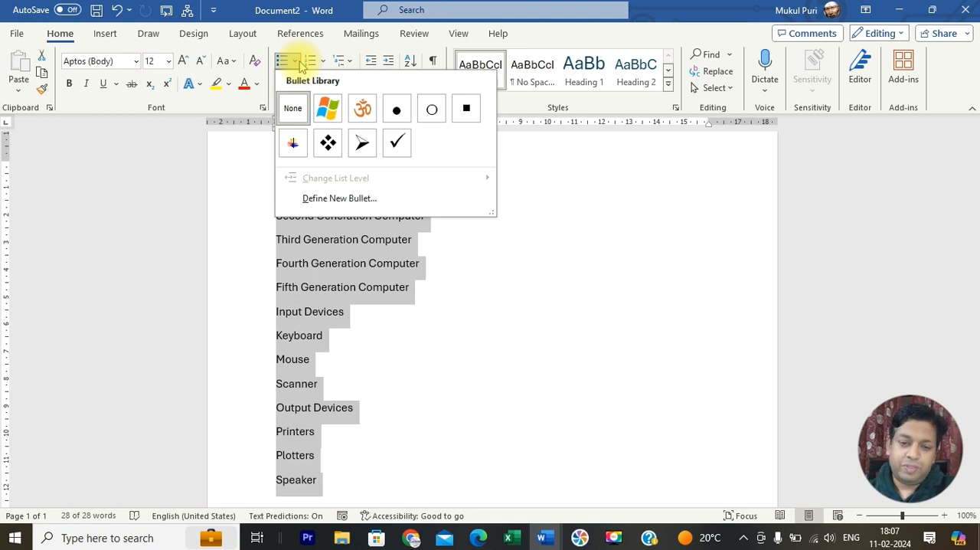
pyautogui.click(283, 62)
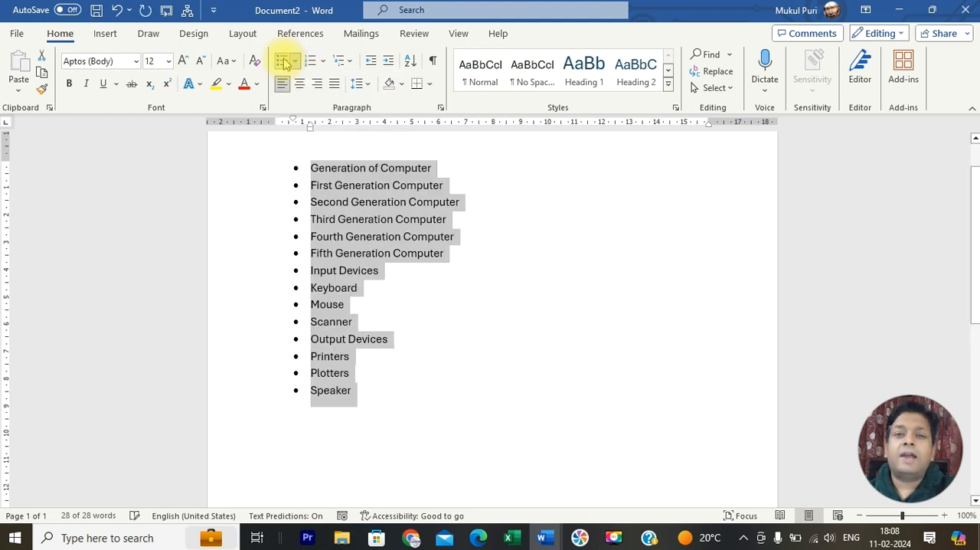
pyautogui.click(283, 63)
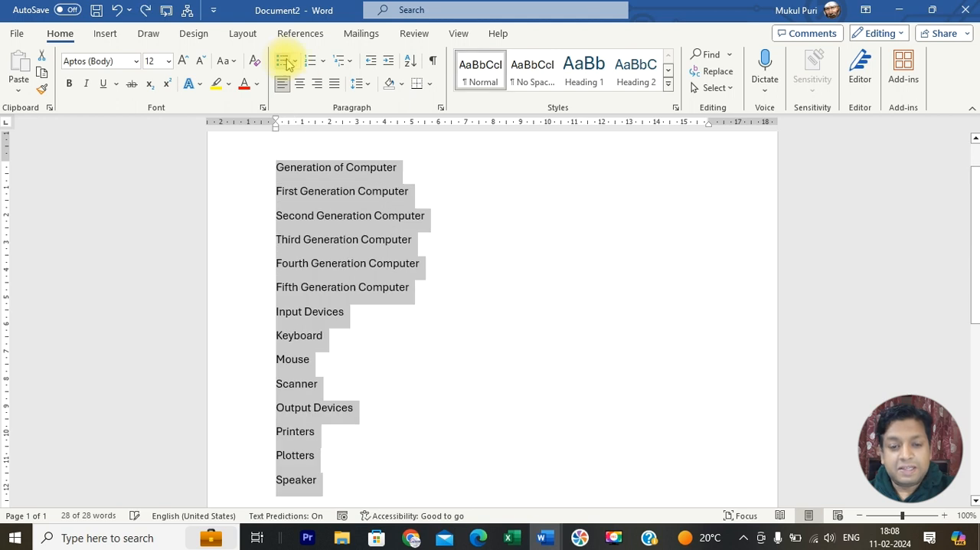
# Step: Apply the arrowhead bullet from the bullet library to all the selected lines
pyautogui.click(296, 63)
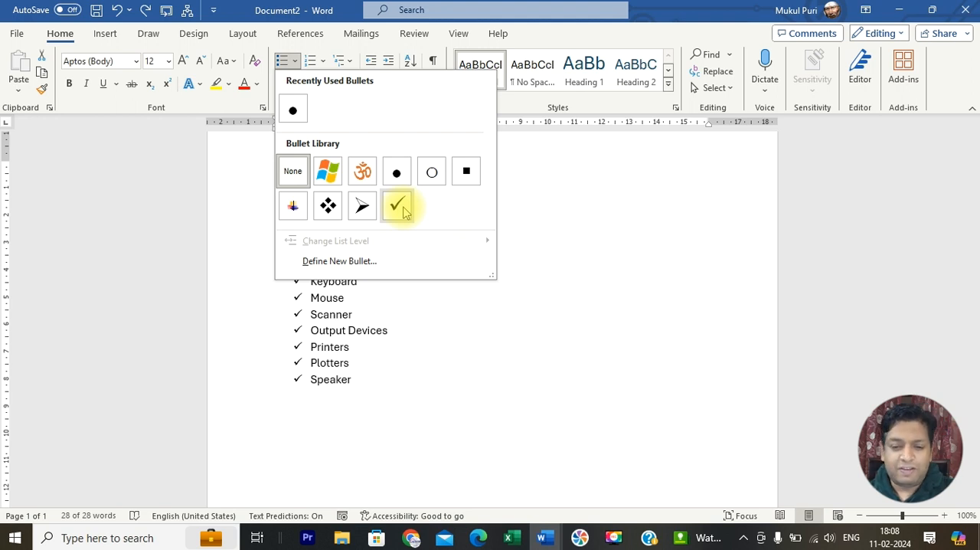
pyautogui.click(363, 207)
pyautogui.click(460, 286)
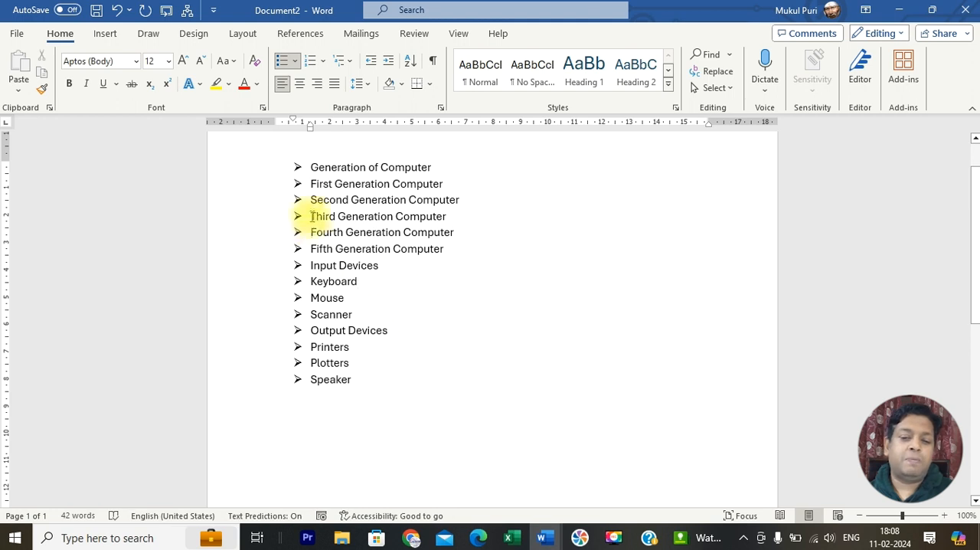
pyautogui.moveTo(310, 167); pyautogui.dragTo(354, 377)
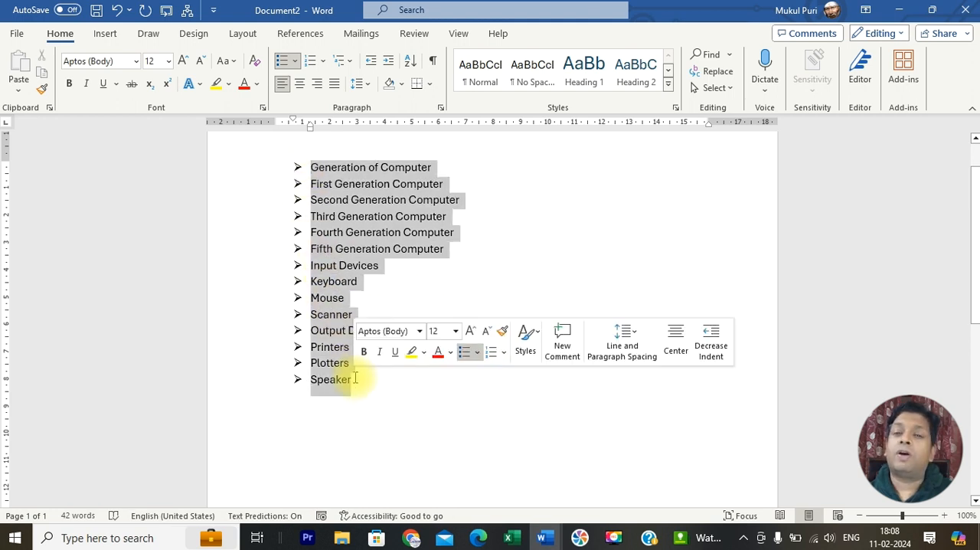
pyautogui.click(454, 286)
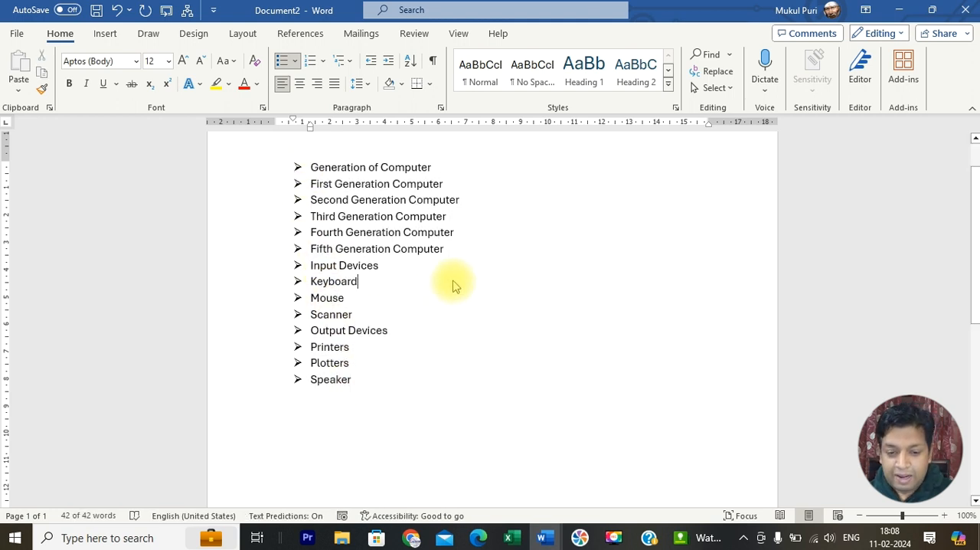
pyautogui.moveTo(310, 249); pyautogui.dragTo(383, 248)
# Step: Add the bullet item "Sixth Generation Computer" below "Fifth Generation Computer", correcting the spelling of its first word
pyautogui.click(496, 248)
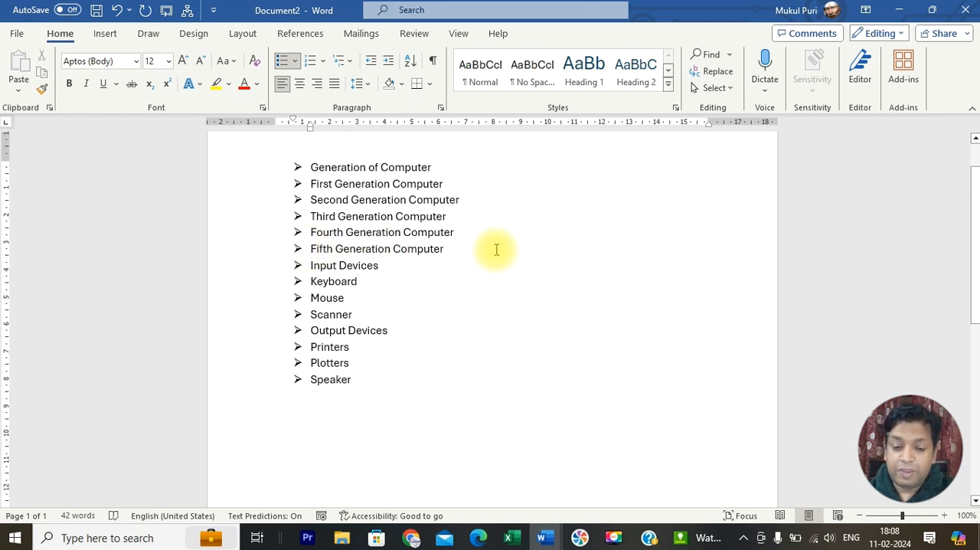
pyautogui.press('Return')
pyautogui.write('Sexth')
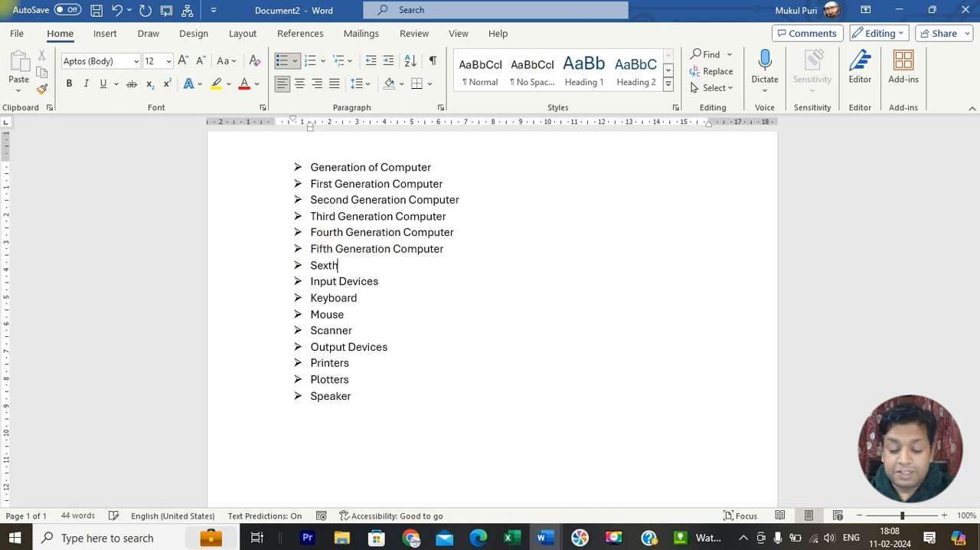
pyautogui.write(' Gener')
pyautogui.press('Tab')
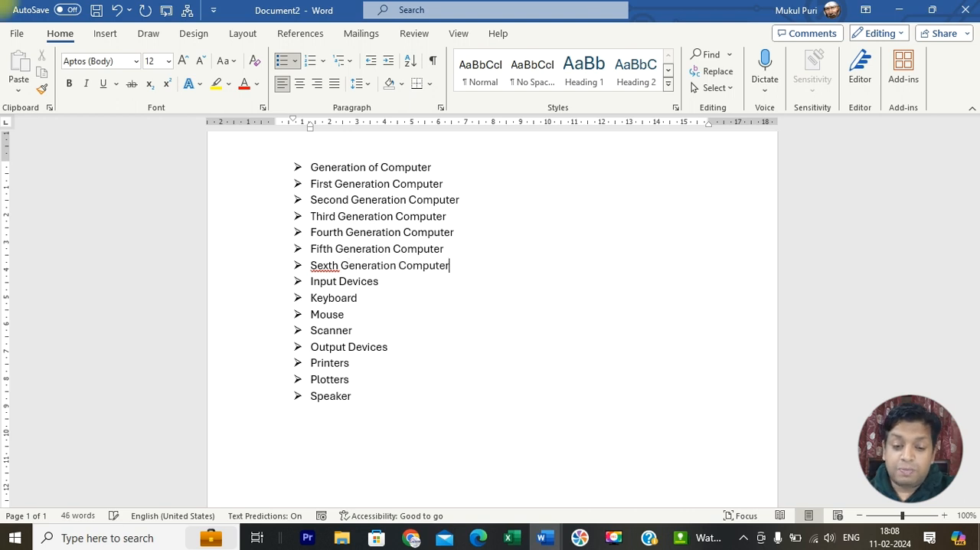
pyautogui.rightClick(323, 264)
pyautogui.click(330, 282)
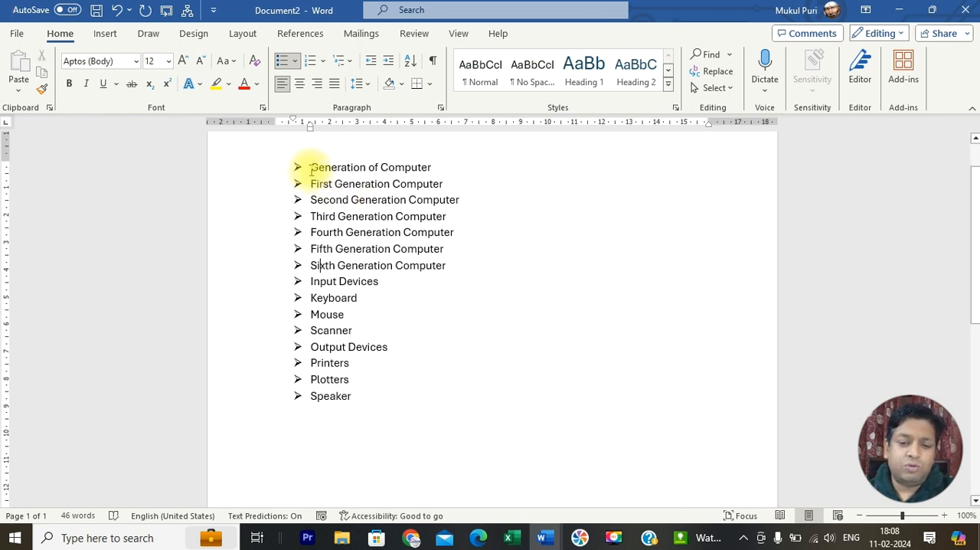
# Step: Delete the "Sixth Generation Computer" item from the bulleted list
pyautogui.moveTo(310, 170); pyautogui.dragTo(367, 394)
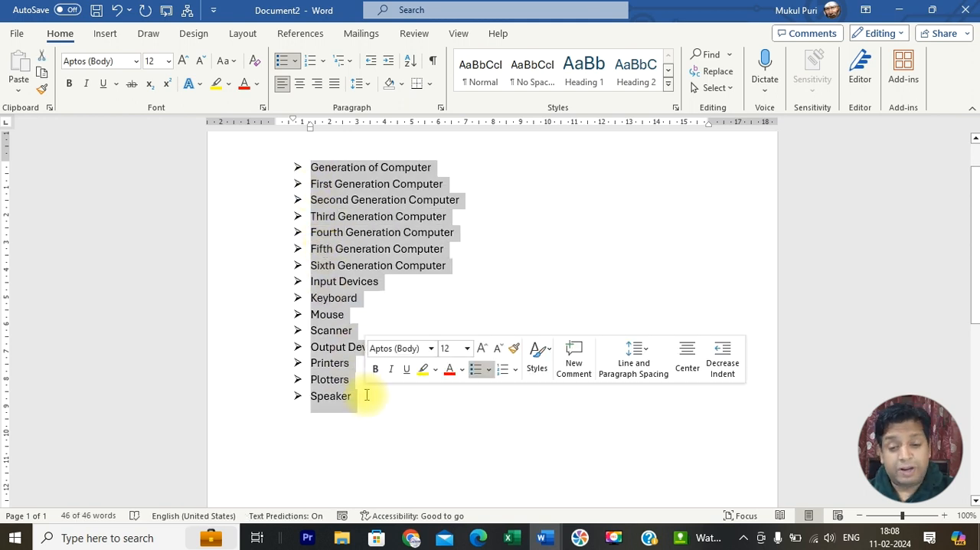
pyautogui.click(466, 313)
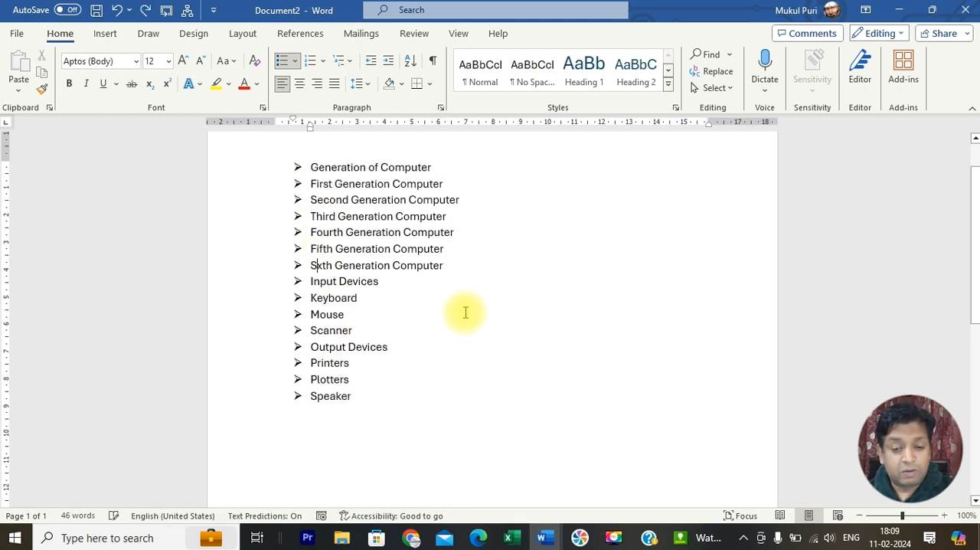
pyautogui.press('BackSpace')
pyautogui.press('BackSpace')
pyautogui.press('BackSpace')
pyautogui.press('BackSpace')
pyautogui.press('BackSpace')
pyautogui.press('BackSpace')
pyautogui.press('BackSpace')
pyautogui.press('BackSpace')
pyautogui.press('BackSpace')
pyautogui.press('BackSpace')
pyautogui.press('BackSpace')
pyautogui.press('BackSpace')
pyautogui.press('BackSpace')
pyautogui.press('BackSpace')
pyautogui.press('BackSpace')
pyautogui.press('BackSpace')
pyautogui.press('BackSpace')
pyautogui.press('BackSpace')
pyautogui.press('BackSpace')
pyautogui.press('BackSpace')
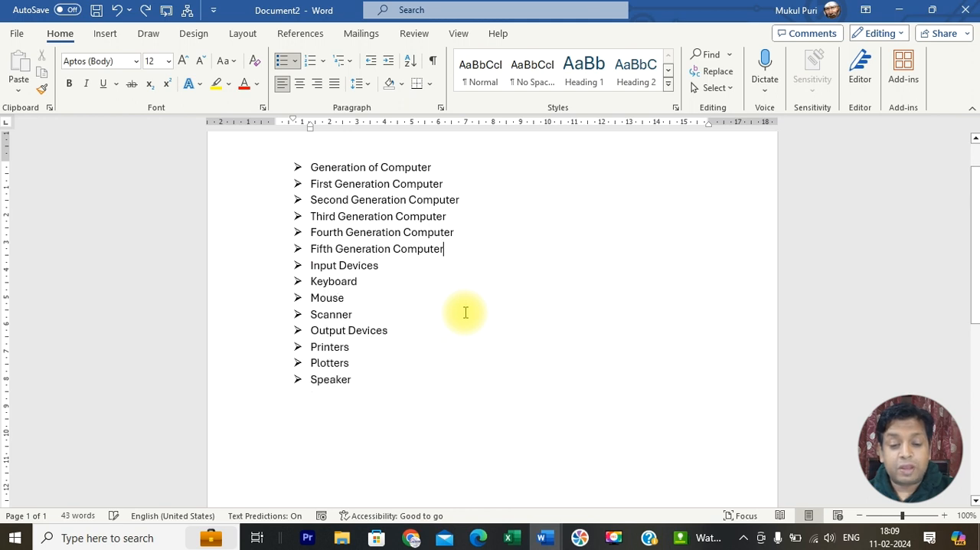
# Step: Start defining a new symbol bullet for the whole list and browse the Wingdings characters
pyautogui.moveTo(363, 383); pyautogui.dragTo(321, 163)
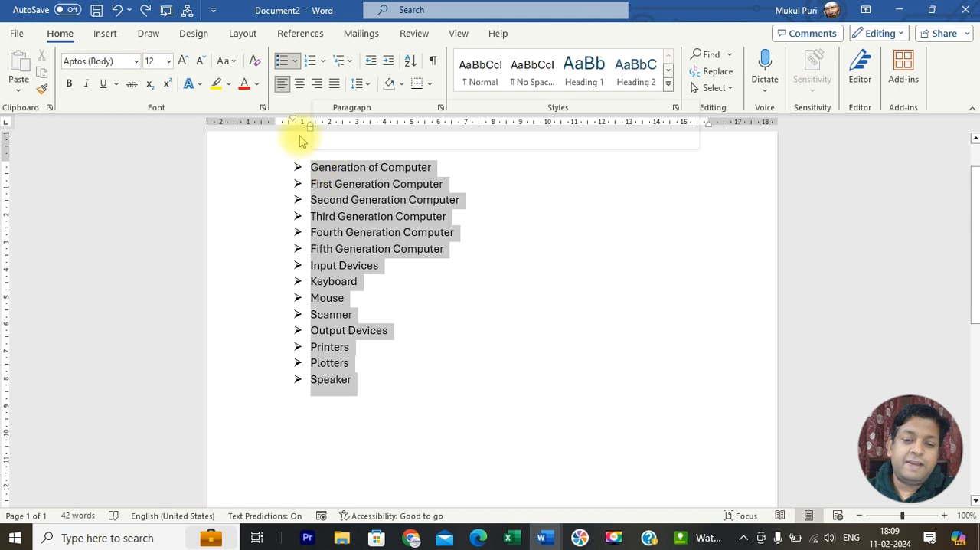
pyautogui.click(294, 61)
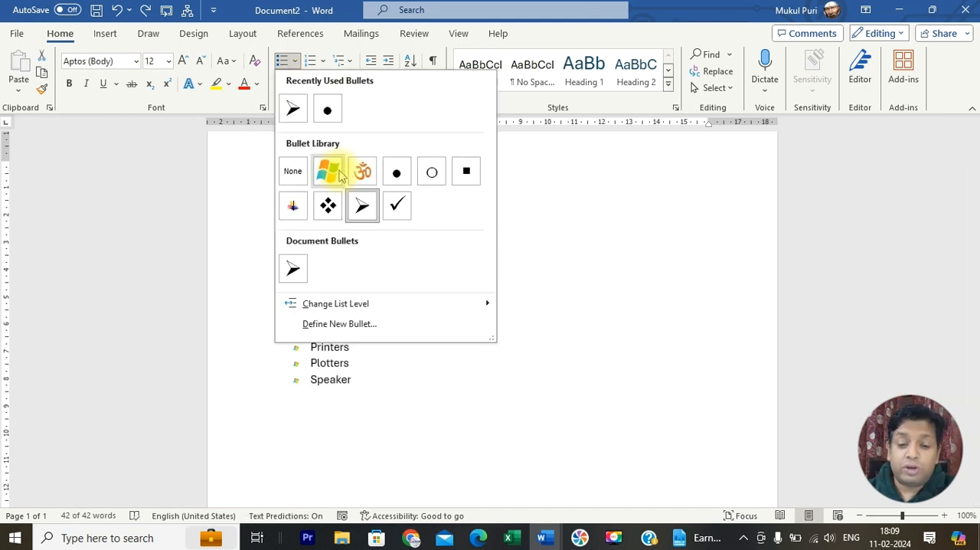
pyautogui.click(353, 324)
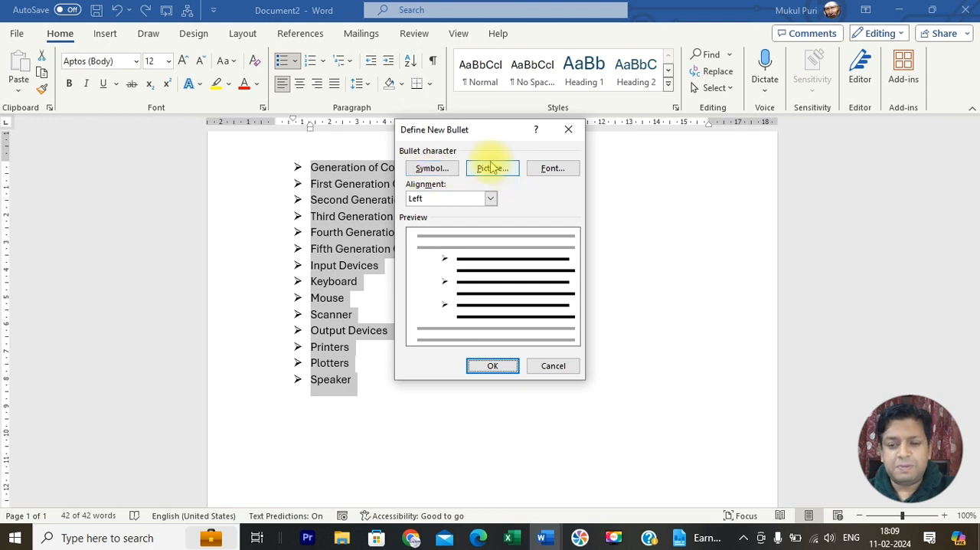
pyautogui.click(427, 170)
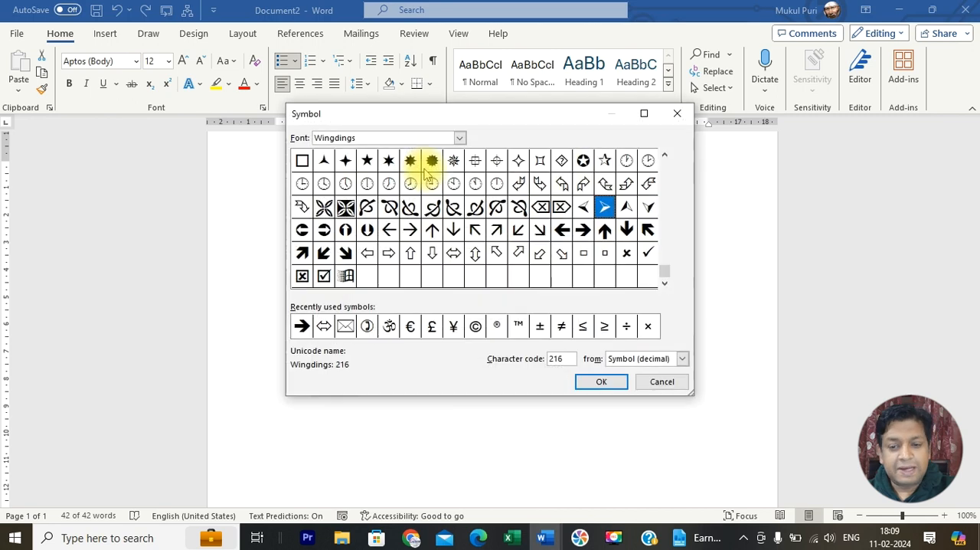
pyautogui.click(665, 157)
pyautogui.click(664, 157)
pyautogui.click(664, 157)
pyautogui.click(664, 157)
pyautogui.click(664, 157)
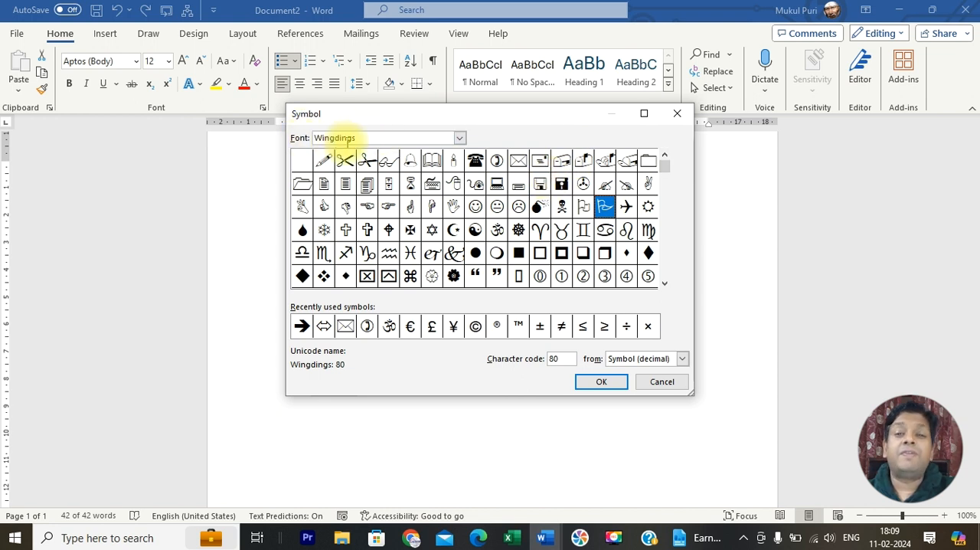
# Step: Set the symbol font to Webdings and browse through its characters for a bullet
pyautogui.click(460, 138)
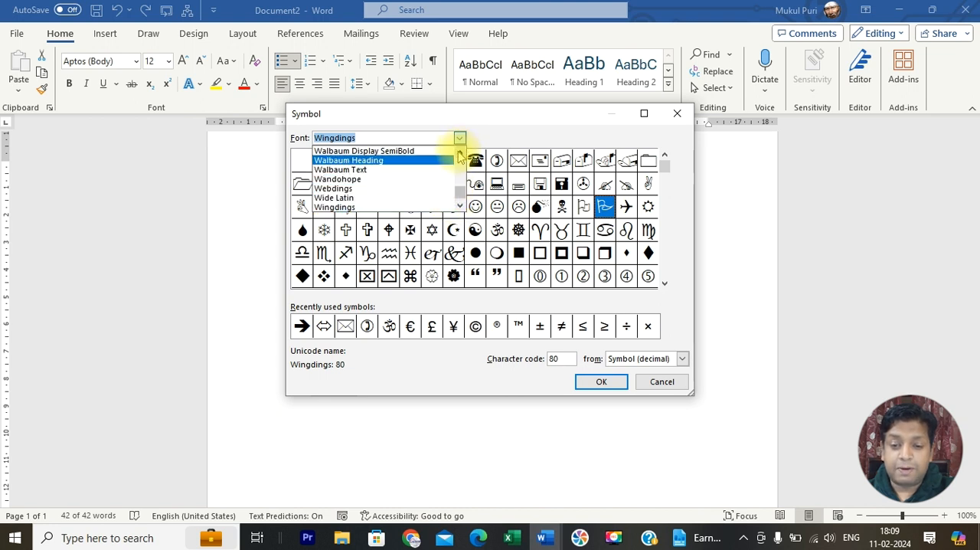
pyautogui.click(461, 153)
pyautogui.click(460, 153)
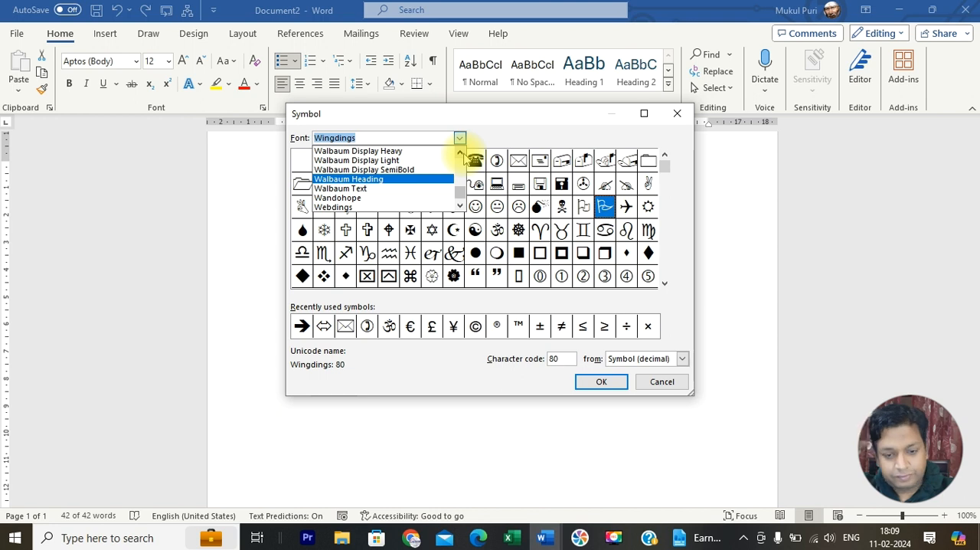
pyautogui.click(375, 208)
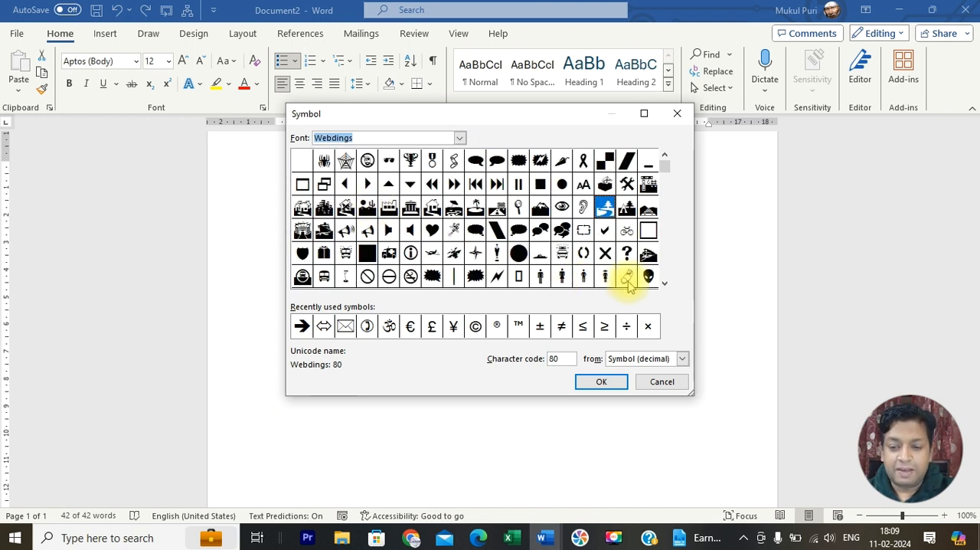
pyautogui.click(666, 286)
pyautogui.click(665, 285)
pyautogui.click(666, 286)
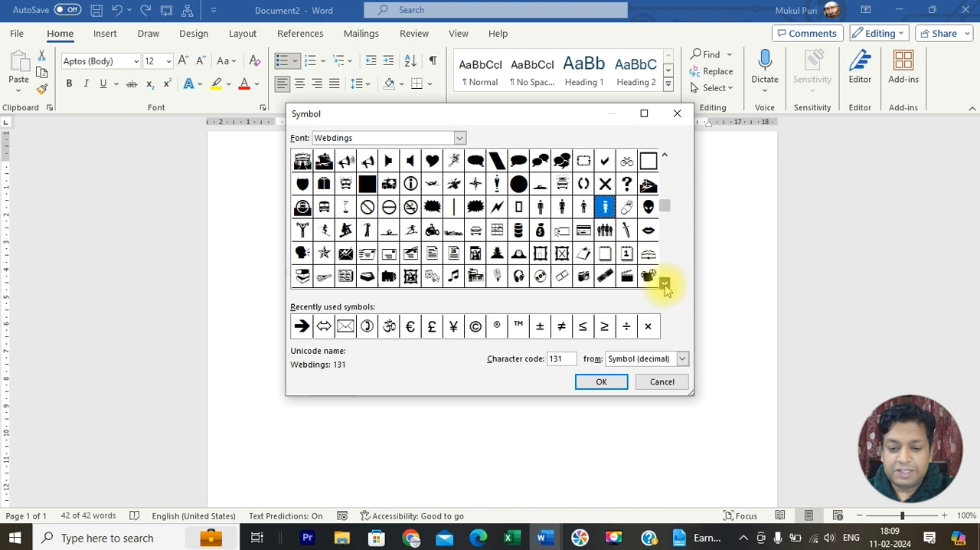
pyautogui.click(665, 286)
pyautogui.click(665, 285)
pyautogui.click(665, 286)
pyautogui.click(665, 286)
pyautogui.click(665, 286)
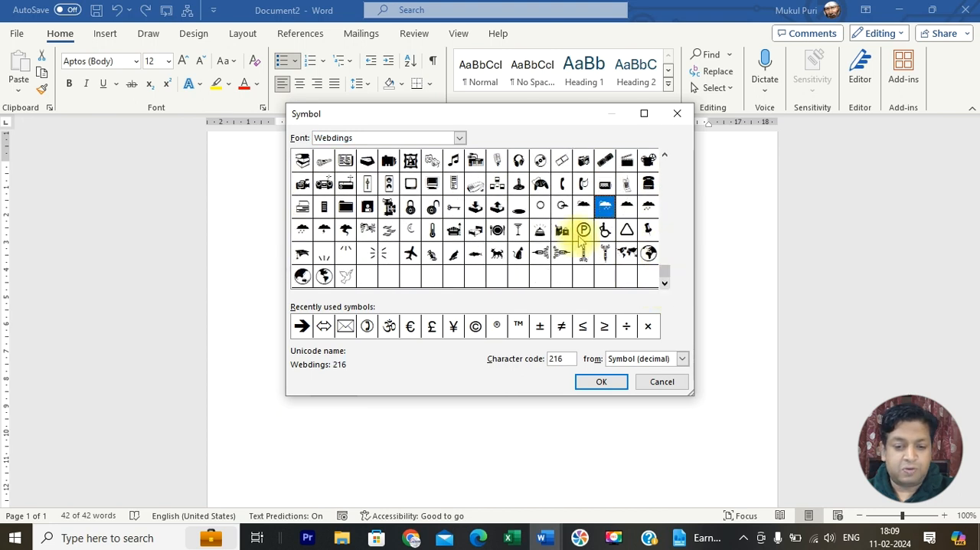
# Step: Set the symbol font back to Wingdings and view the first characters of its set
pyautogui.click(459, 138)
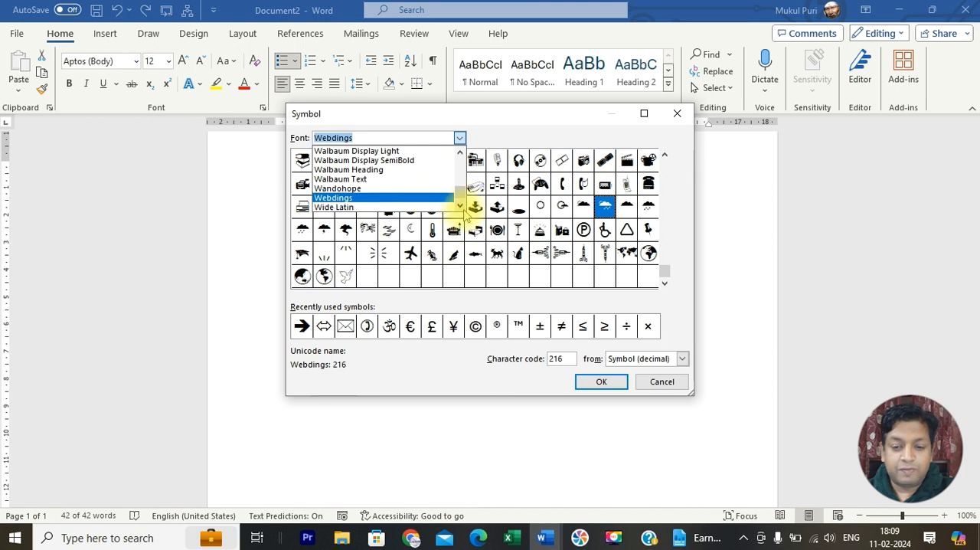
pyautogui.click(441, 208)
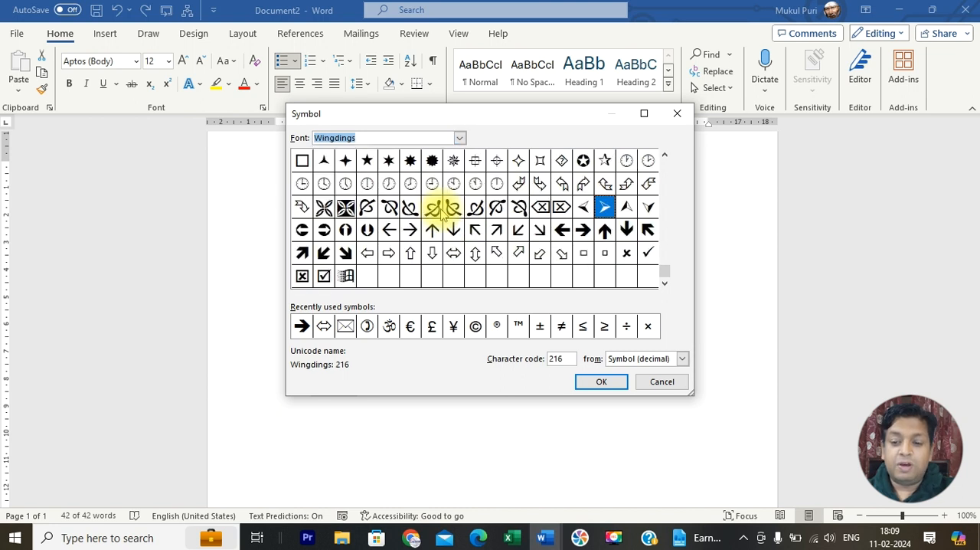
pyautogui.click(665, 157)
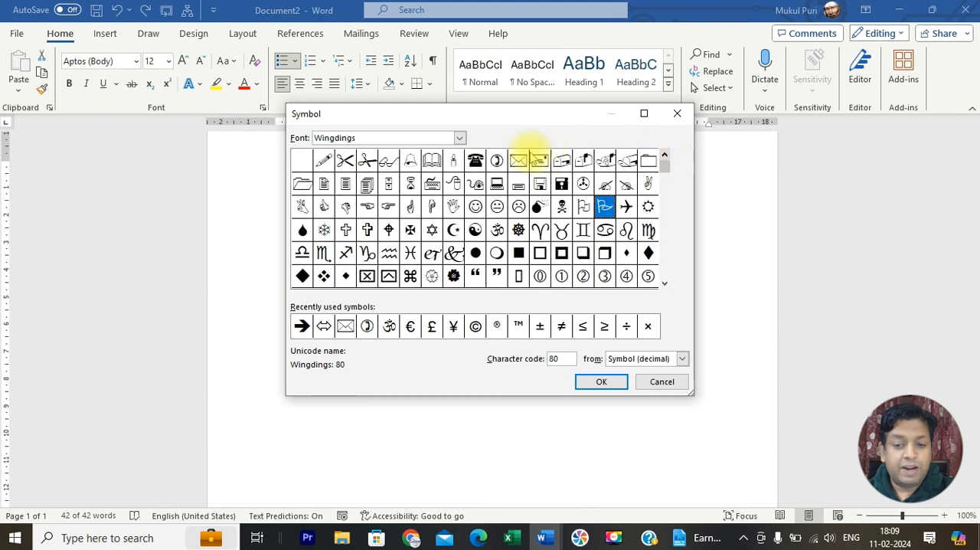
# Step: Switch the symbol font to Wingdings 2 and to Wingdings 3 and look through their characters
pyautogui.click(460, 137)
pyautogui.click(459, 206)
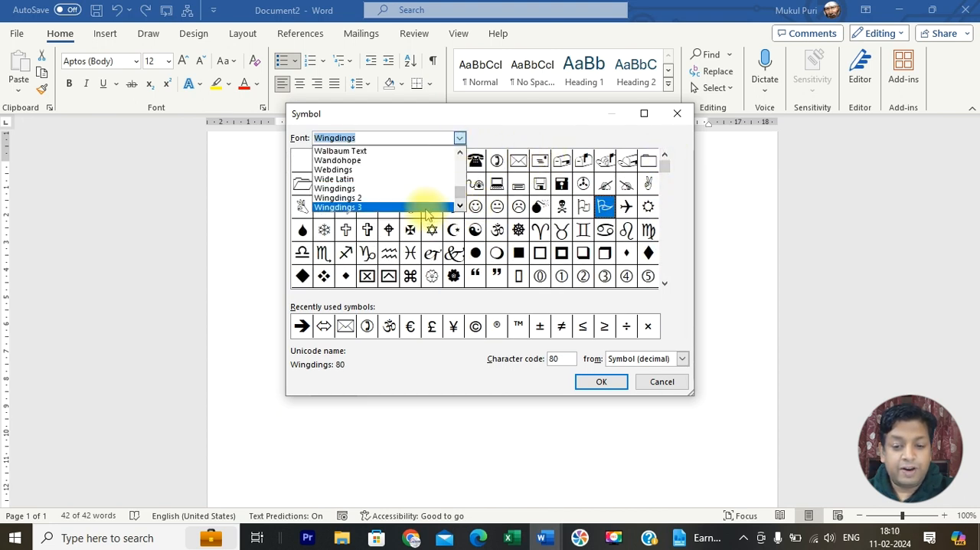
pyautogui.click(429, 197)
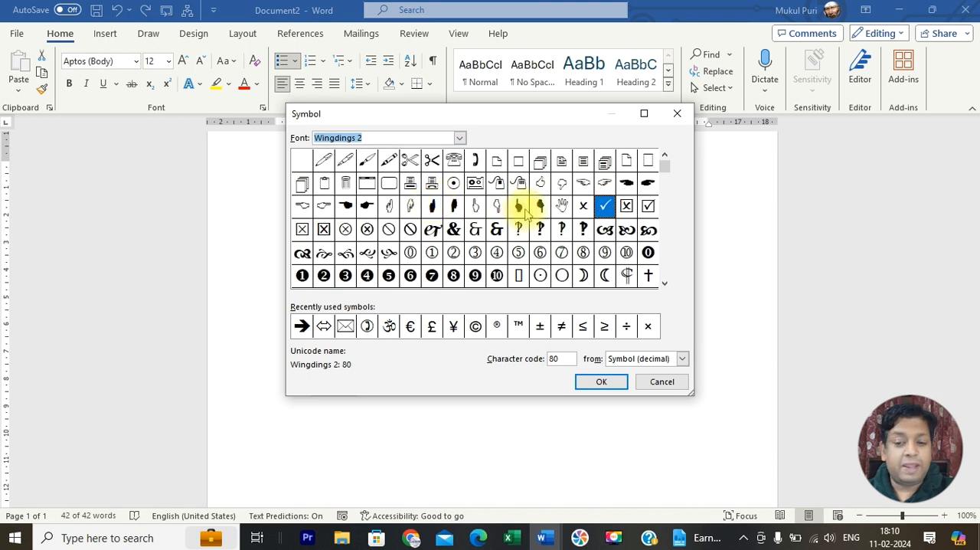
pyautogui.click(460, 138)
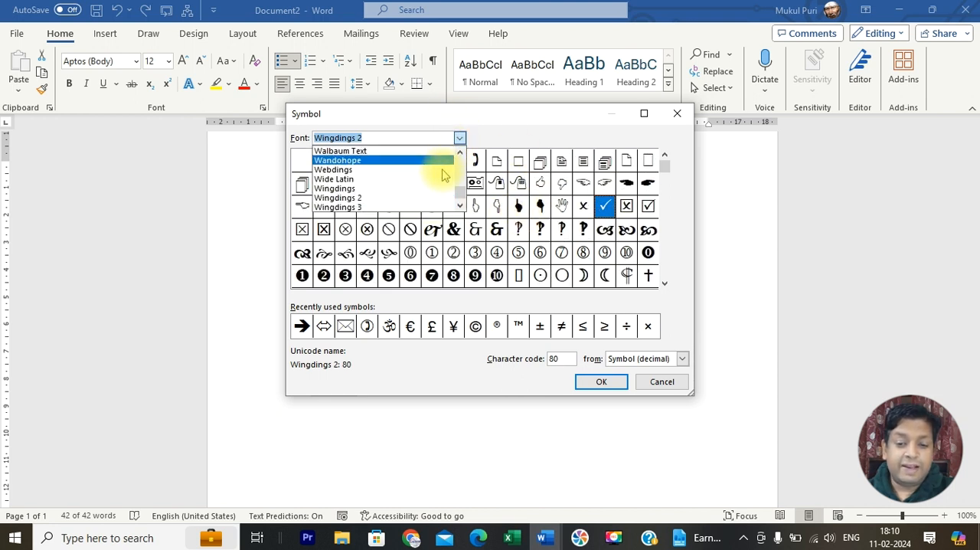
pyautogui.click(428, 207)
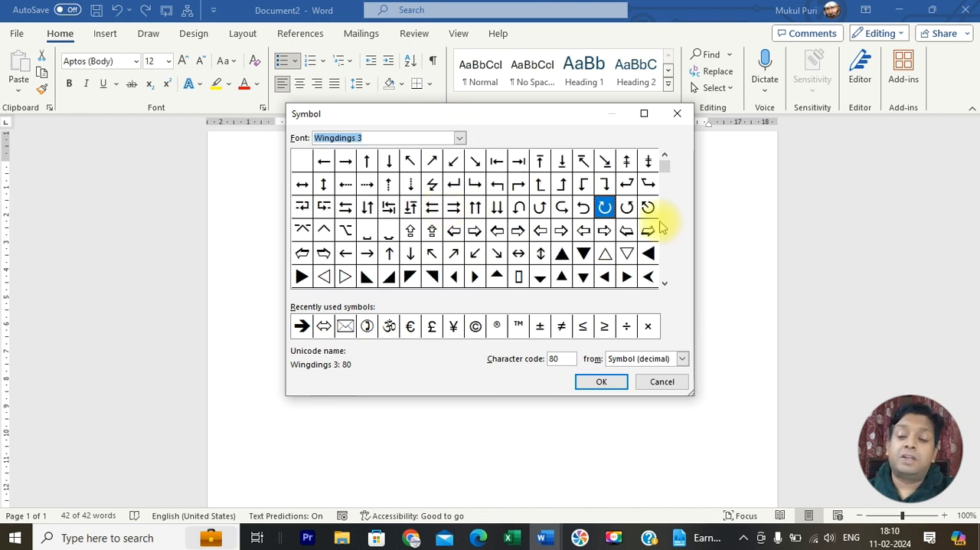
pyautogui.click(665, 283)
pyautogui.scroll(-7, 665, 285)
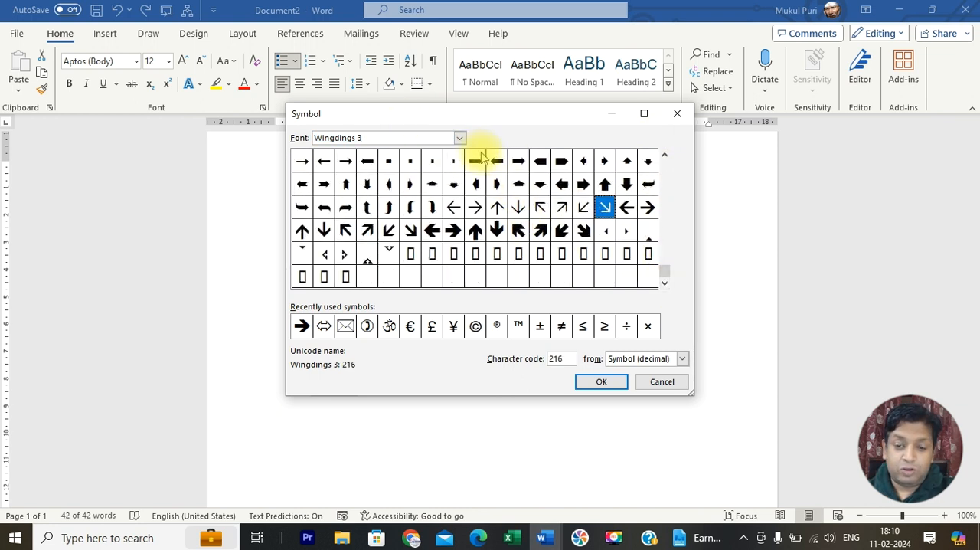
# Step: Set the symbol font to Webdings and choose the alien head, character code 133, as the bullet symbol
pyautogui.click(459, 138)
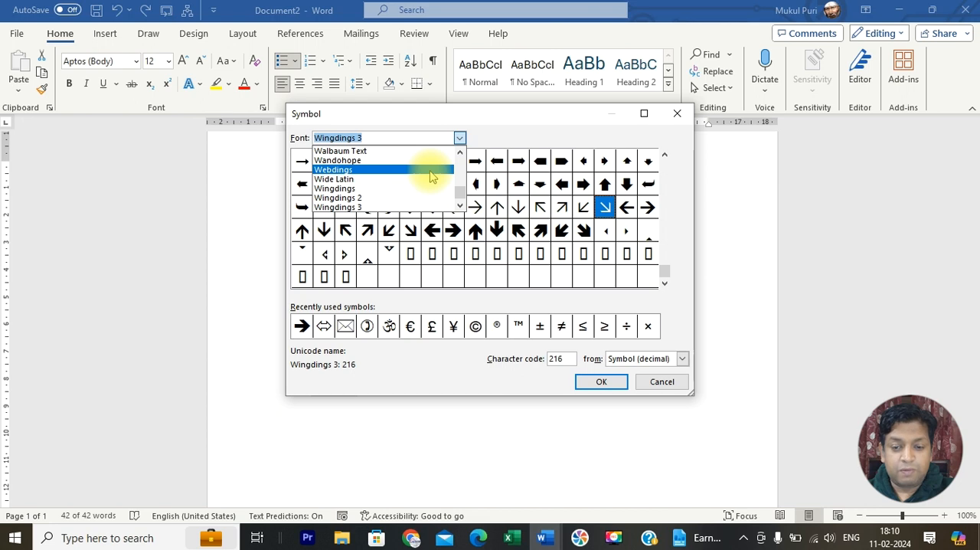
pyautogui.click(430, 176)
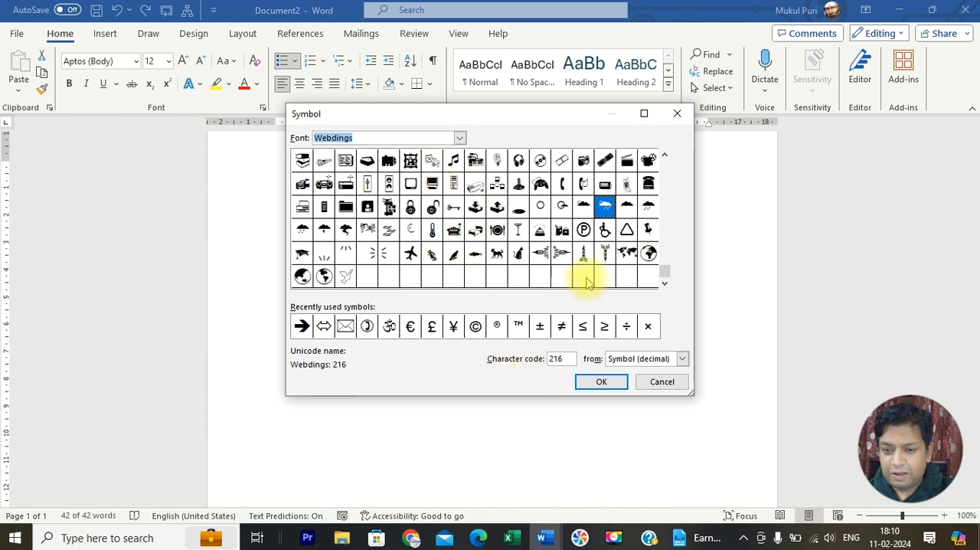
pyautogui.click(665, 155)
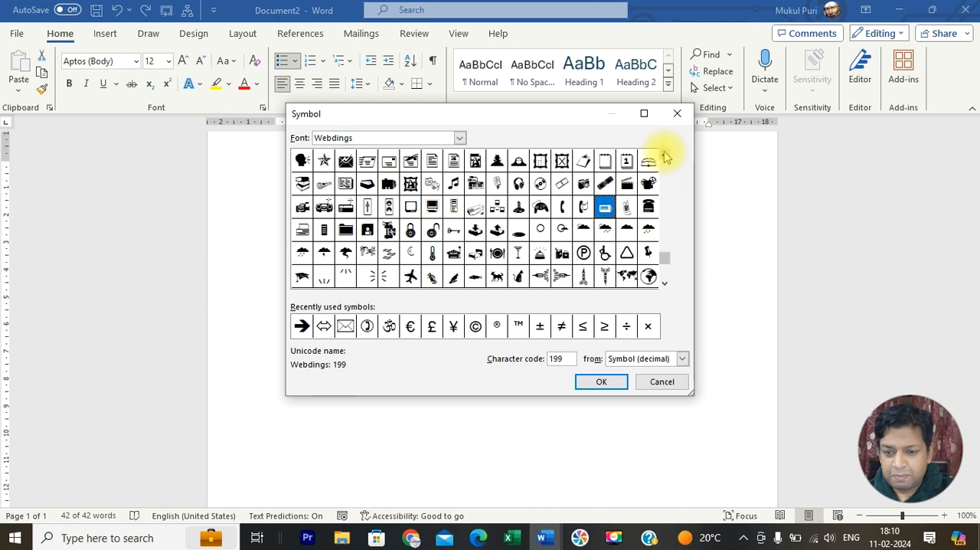
pyautogui.click(665, 155)
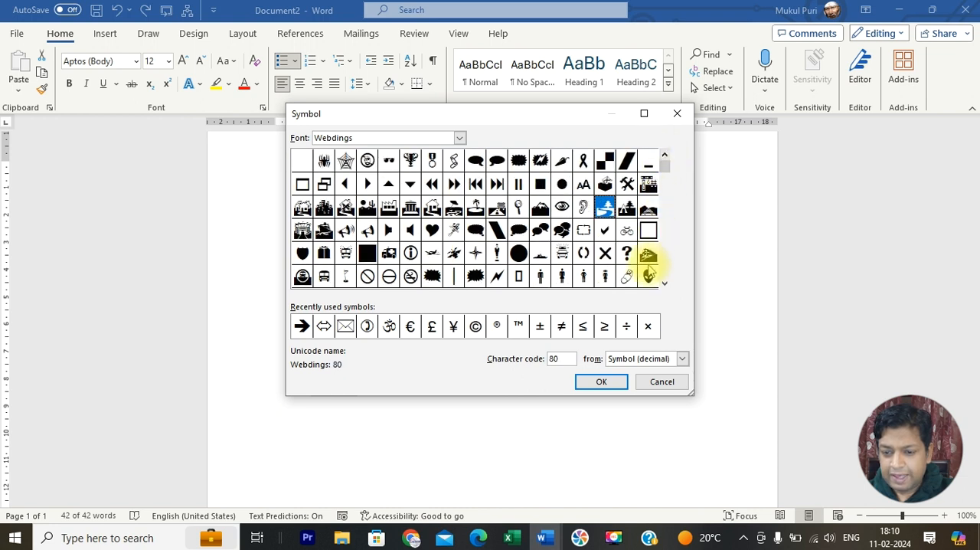
pyautogui.click(649, 277)
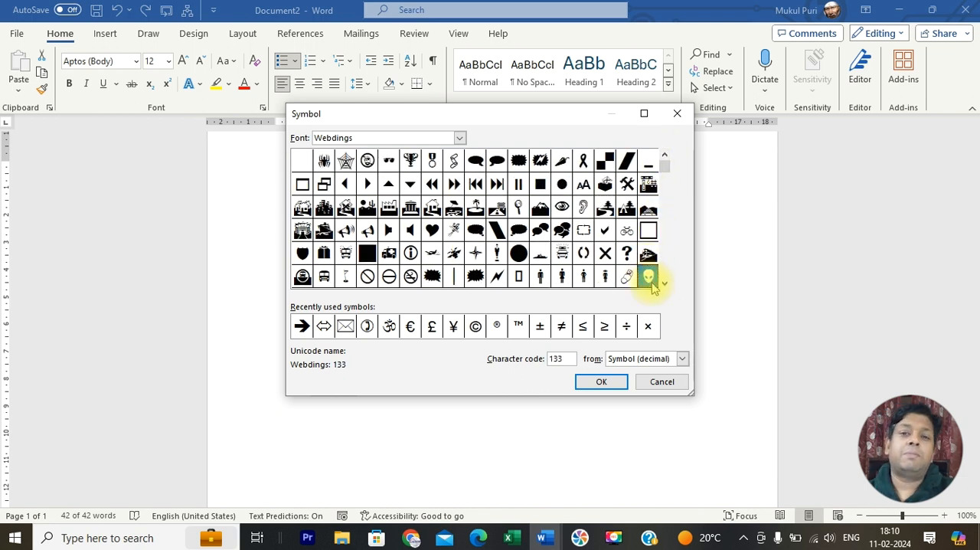
pyautogui.click(601, 382)
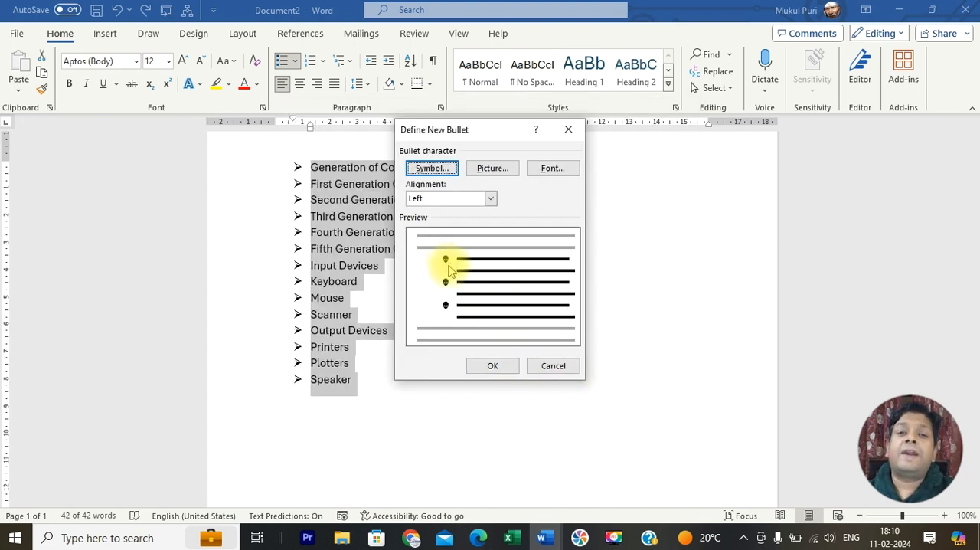
# Step: Format the new bullet symbol as bold, size 12 and standard red, and apply it to the list
pyautogui.click(551, 169)
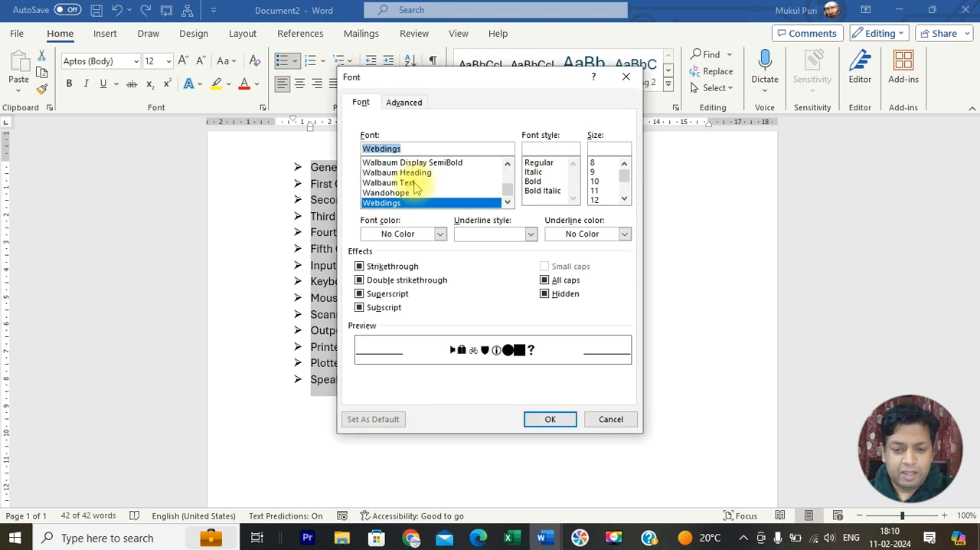
pyautogui.click(539, 182)
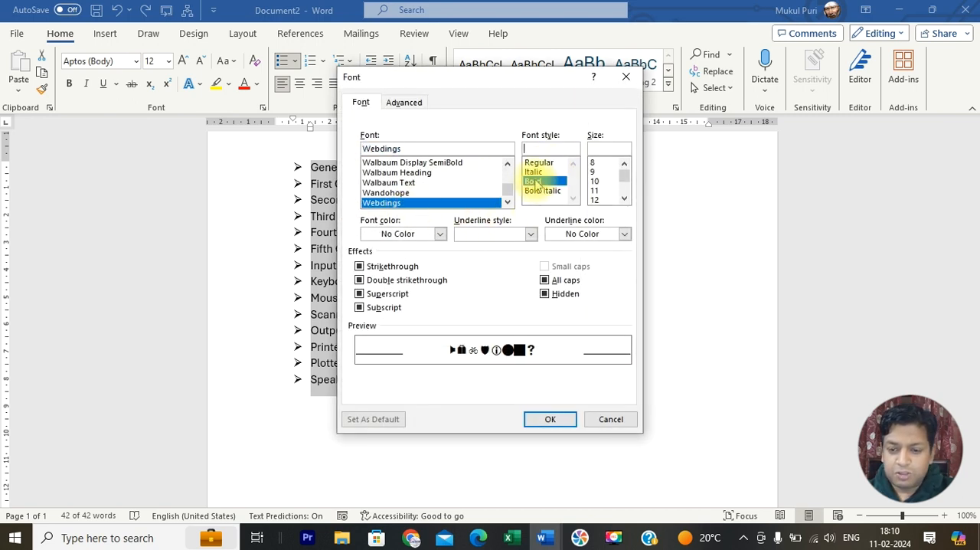
pyautogui.click(595, 199)
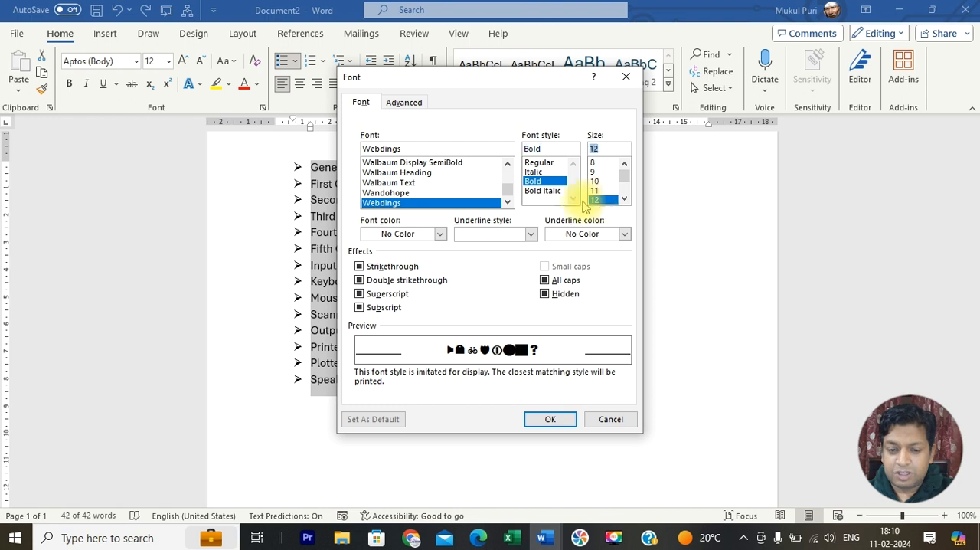
pyautogui.click(440, 234)
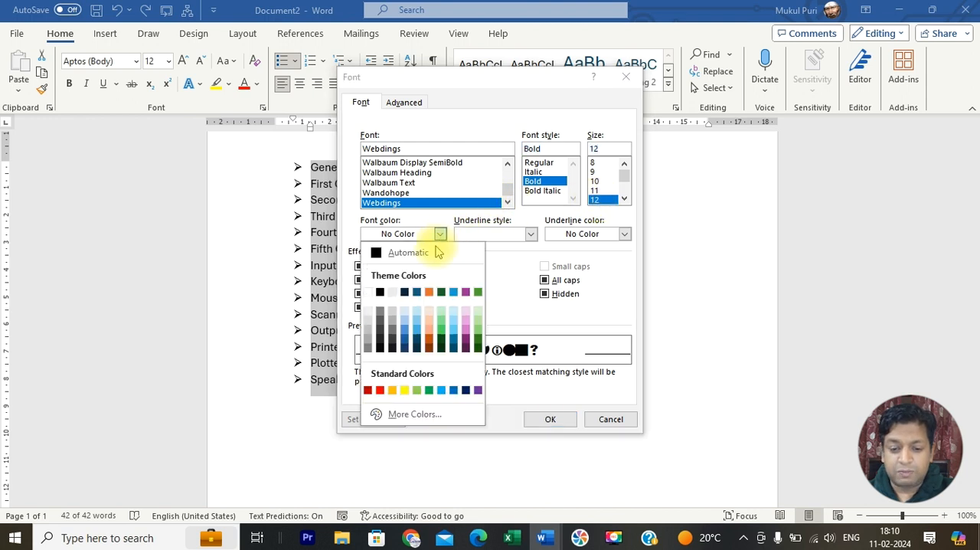
pyautogui.click(381, 391)
pyautogui.click(564, 421)
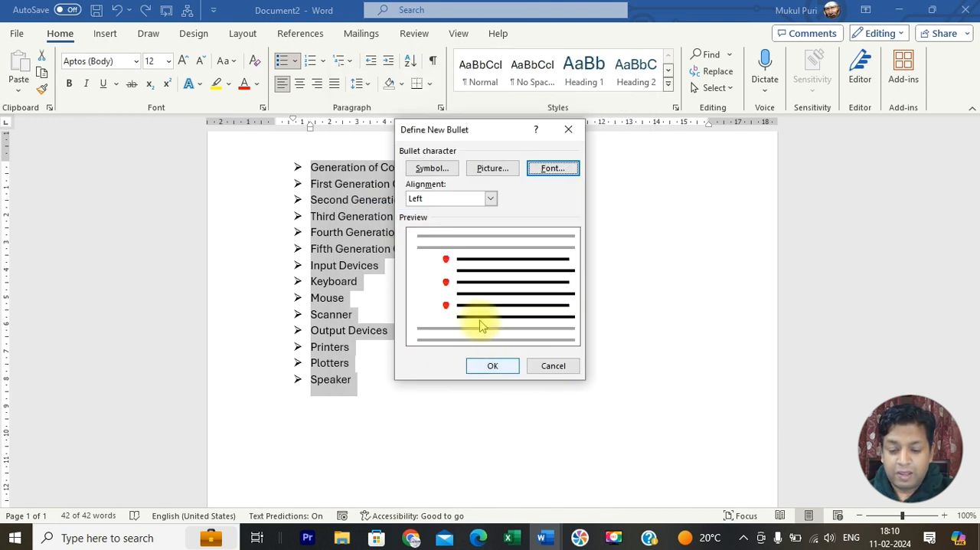
pyautogui.click(492, 365)
pyautogui.click(492, 352)
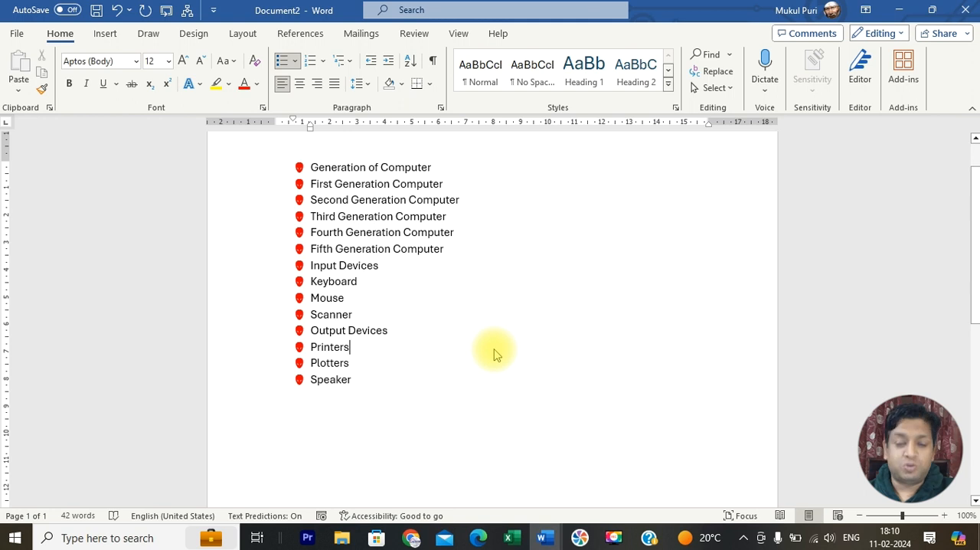
# Step: Start defining a picture bullet for the whole list and search Bing images for "apple"
pyautogui.moveTo(363, 386); pyautogui.dragTo(309, 167)
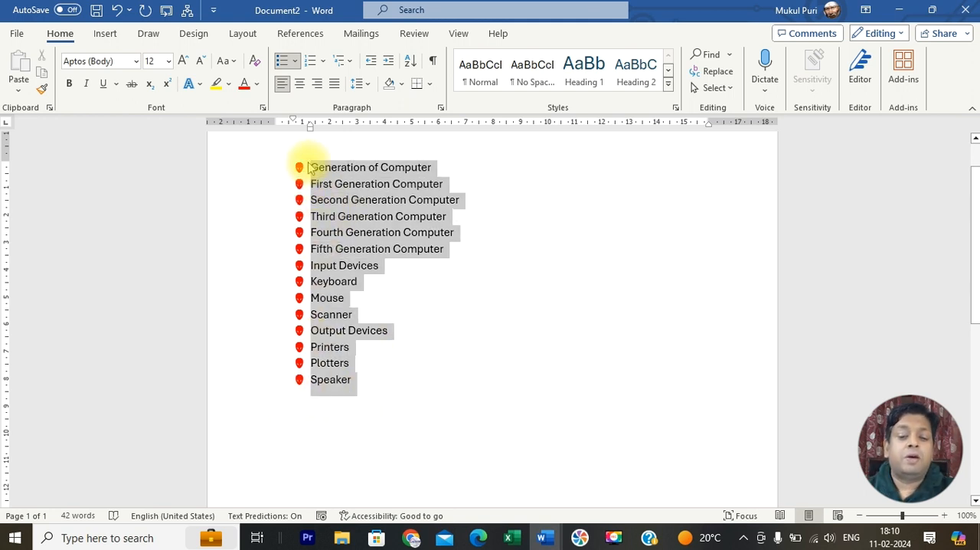
pyautogui.click(295, 61)
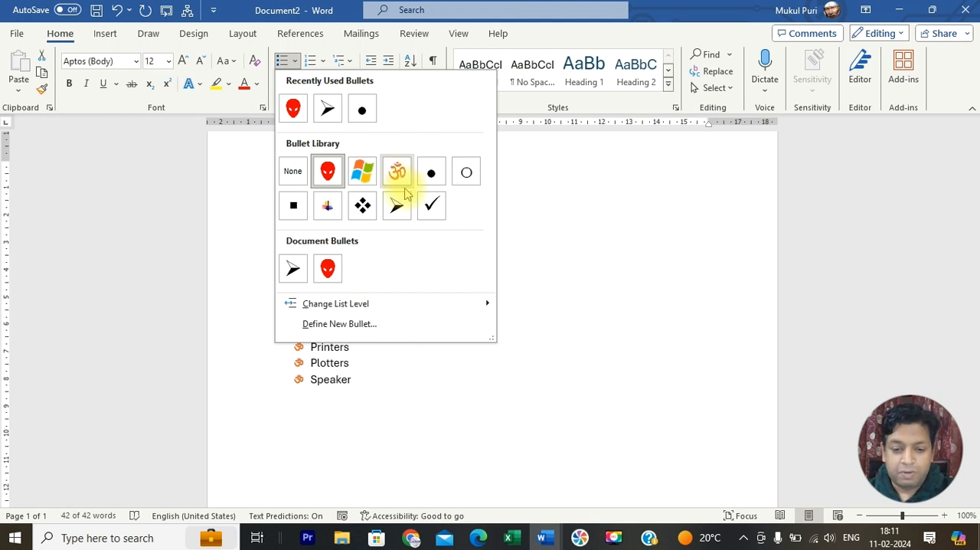
pyautogui.click(350, 323)
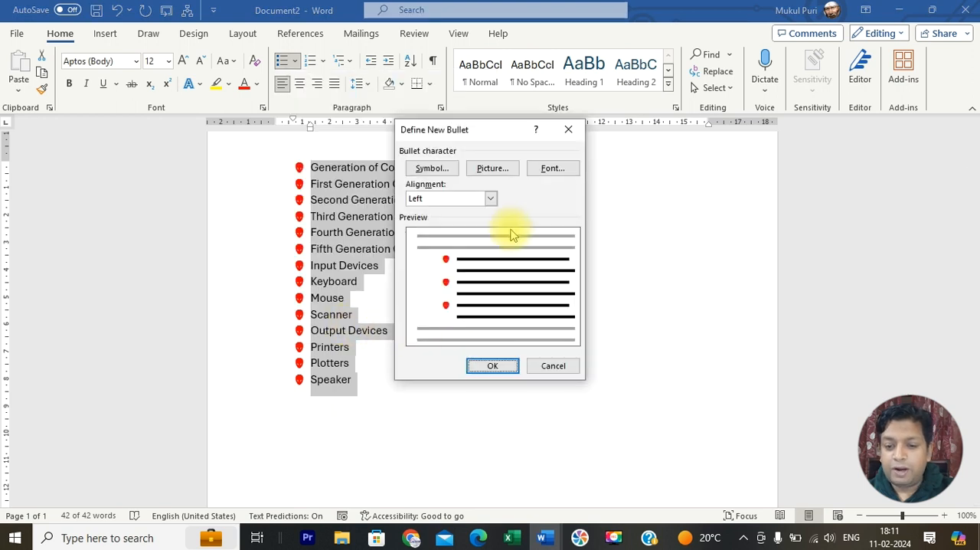
pyautogui.click(513, 171)
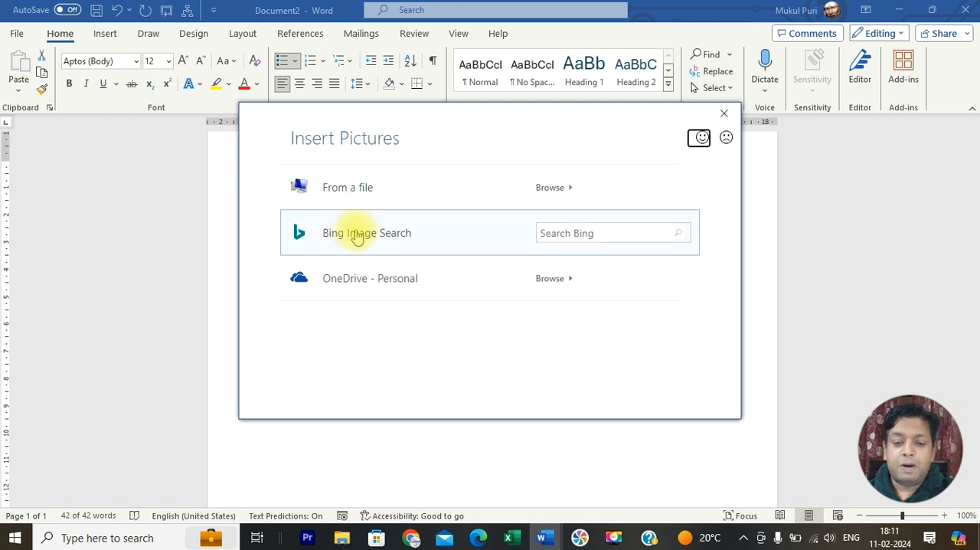
pyautogui.click(565, 232)
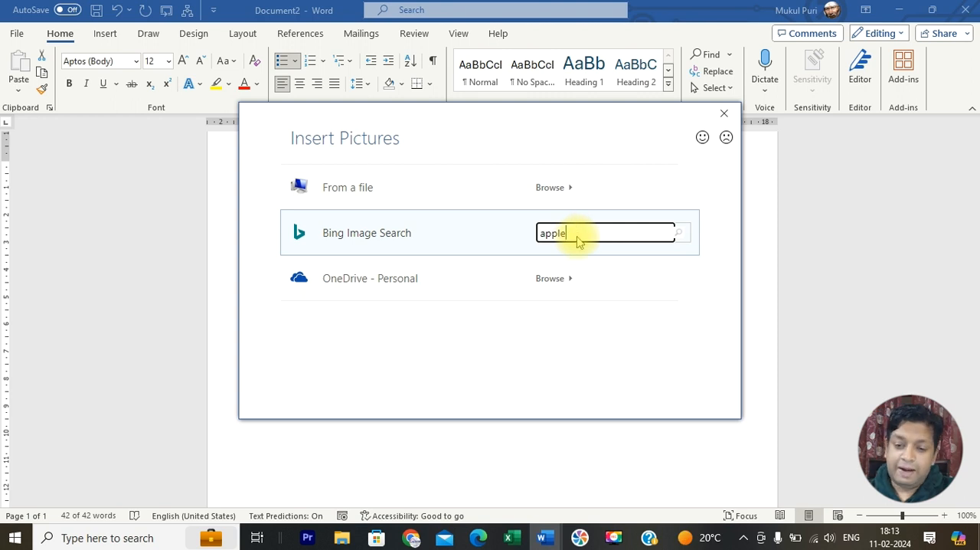
pyautogui.press('Return')
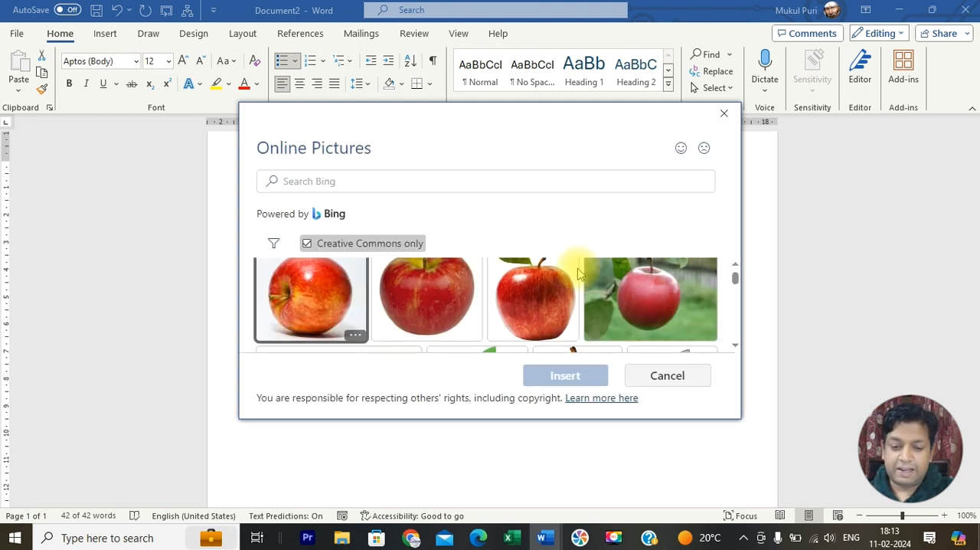
# Step: Try to insert the third picture in the visible row of apple results as the bullet
pyautogui.click(528, 308)
pyautogui.click(563, 375)
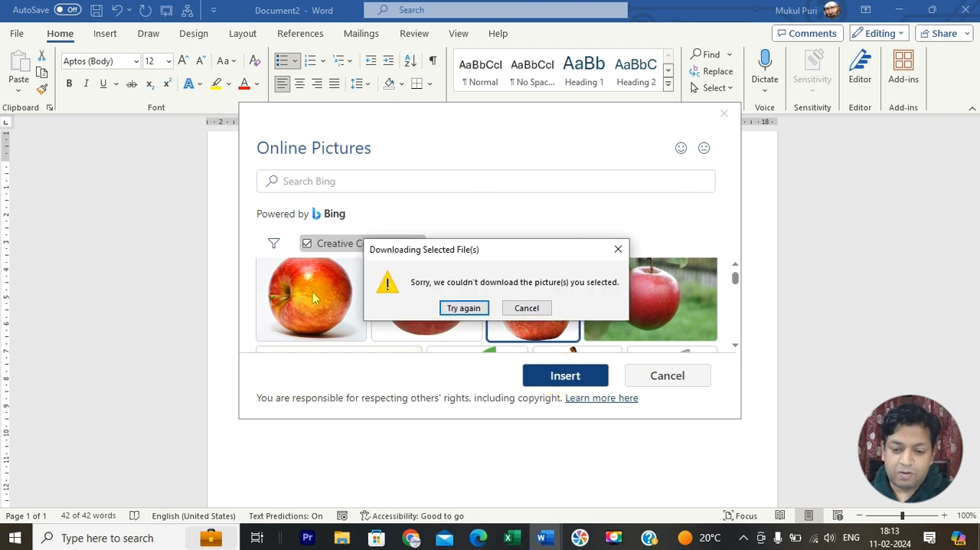
pyautogui.click(510, 307)
# Step: Insert the first picture in the visible row of apple results and apply it as the list's bullet
pyautogui.click(360, 306)
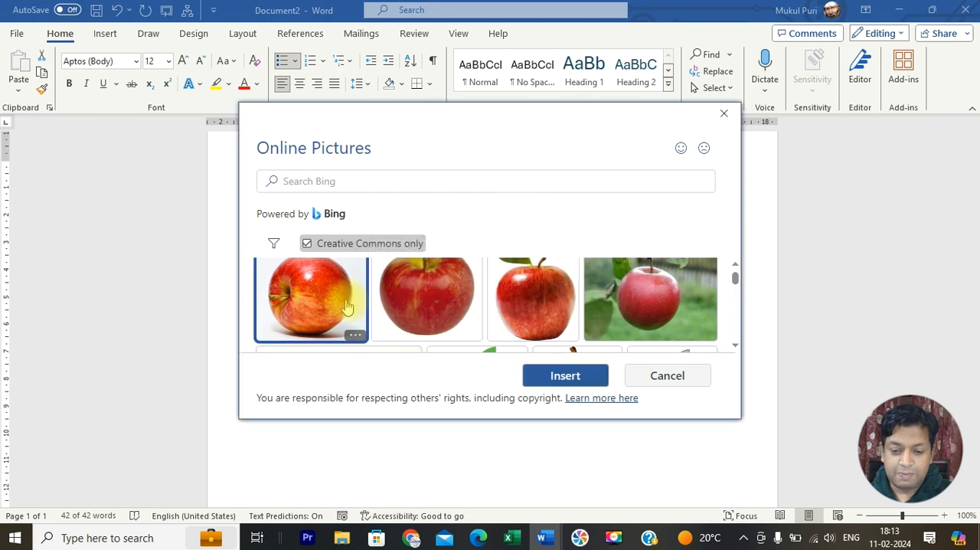
pyautogui.click(547, 381)
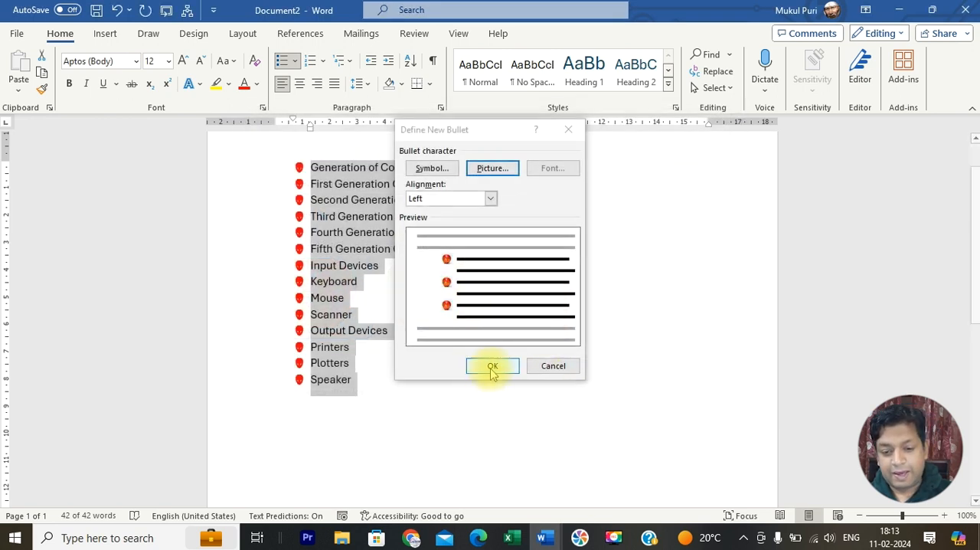
pyautogui.click(493, 367)
# Step: Examine the apple picture bullets up close along the list
pyautogui.scroll(12, 490, 324)
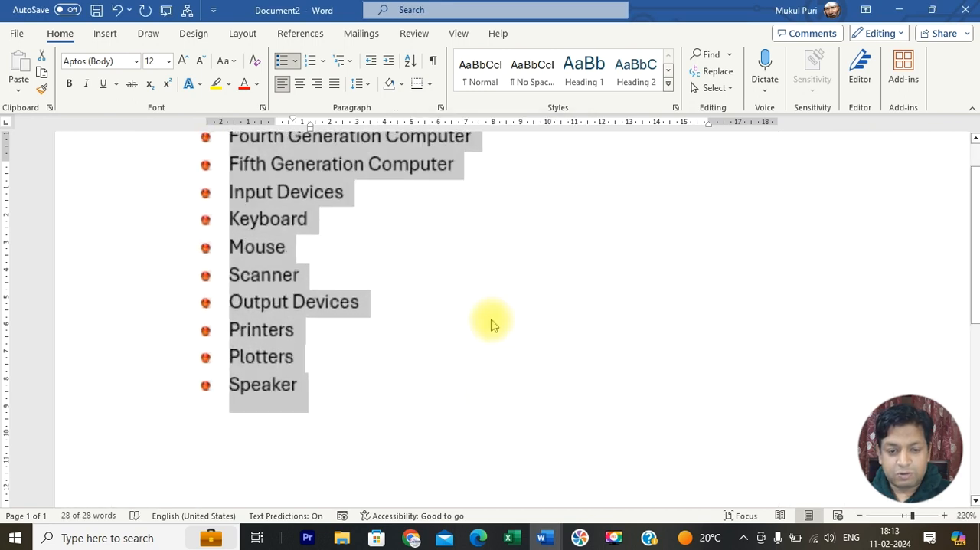
pyautogui.scroll(19, 493, 324)
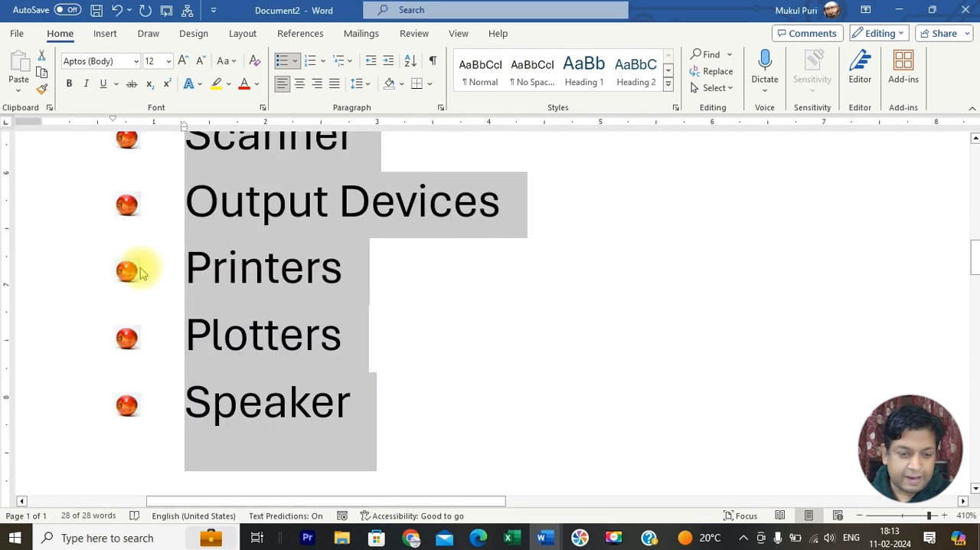
pyautogui.scroll(10, 142, 264)
pyautogui.scroll(-9, 146, 286)
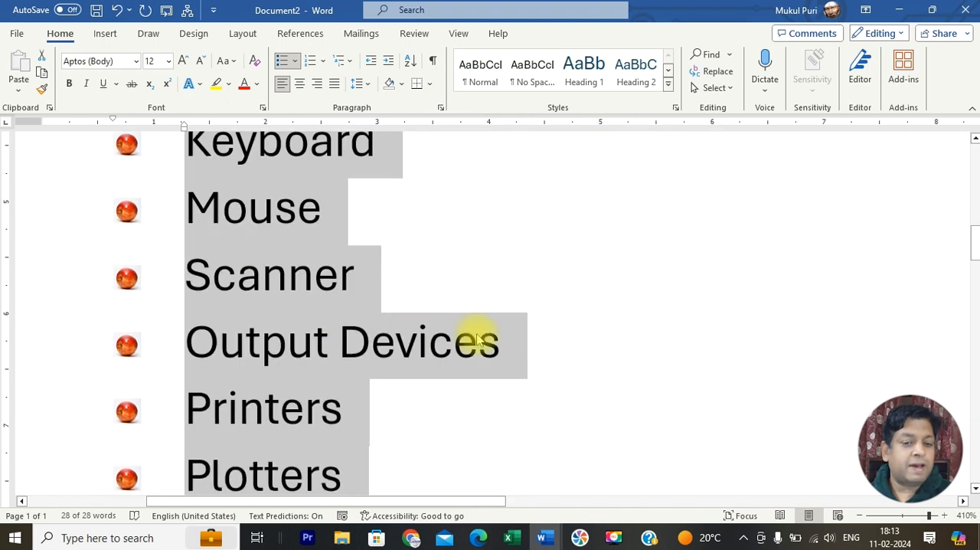
pyautogui.scroll(-20, 594, 342)
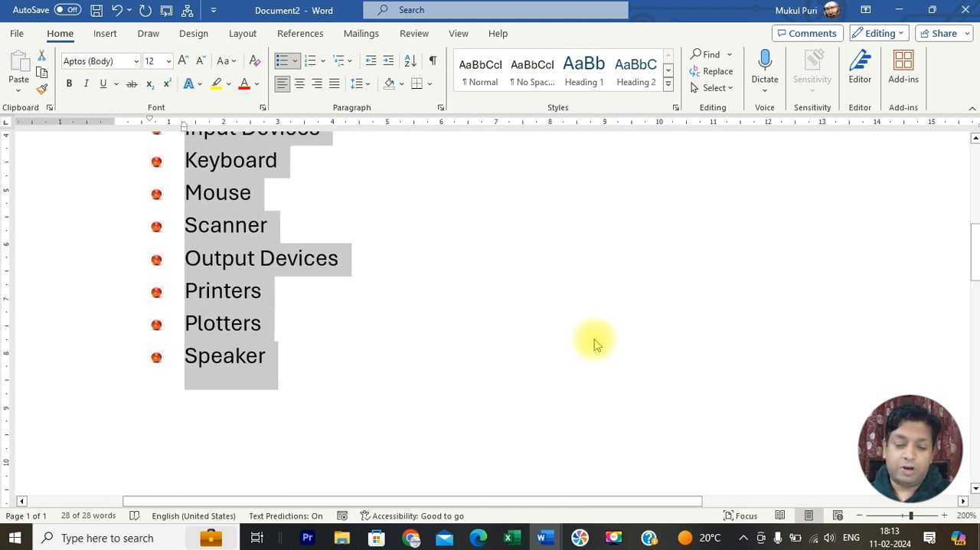
pyautogui.scroll(5, 596, 343)
pyautogui.scroll(-2, 596, 343)
pyautogui.scroll(-2, 596, 344)
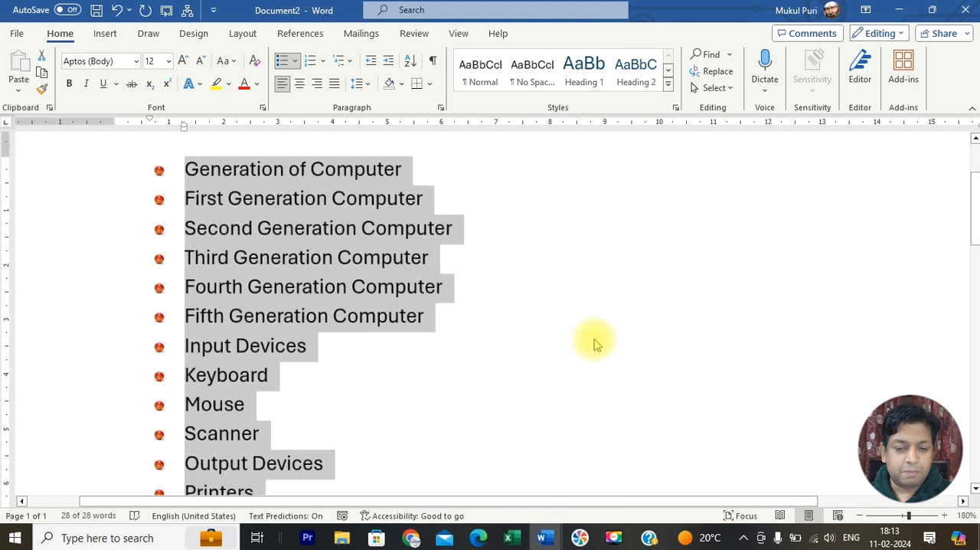
pyautogui.scroll(-1, 596, 343)
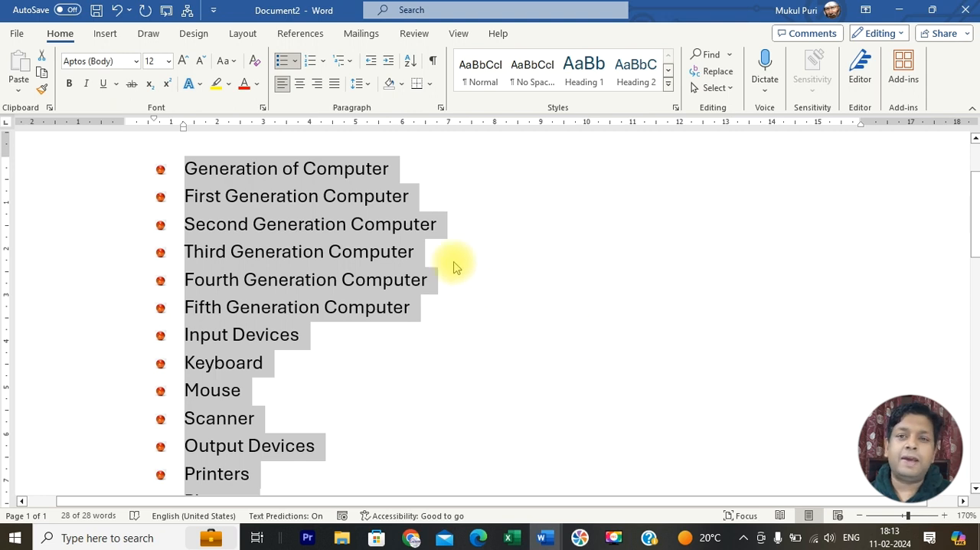
# Step: Remove the picture bullets from the whole list and number it with the 01., 02., 03. format from the numbering library
pyautogui.click(283, 63)
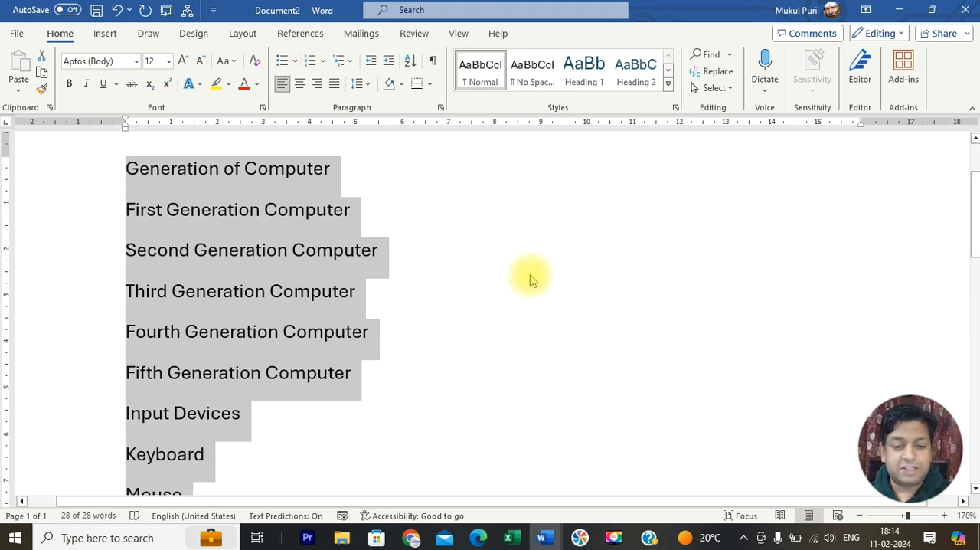
pyautogui.keyDown('ctrl'); pyautogui.scroll(-3, 529, 276); pyautogui.keyUp('ctrl')
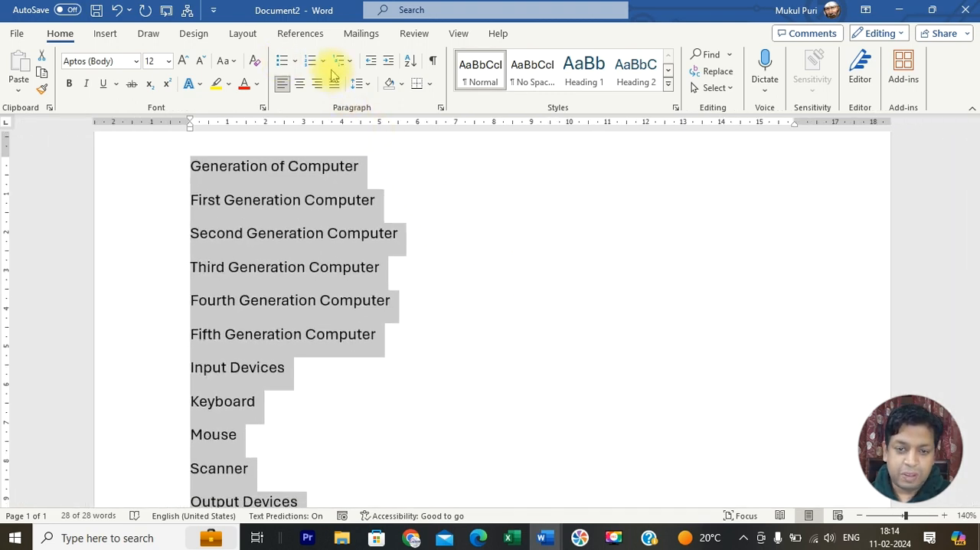
pyautogui.click(325, 60)
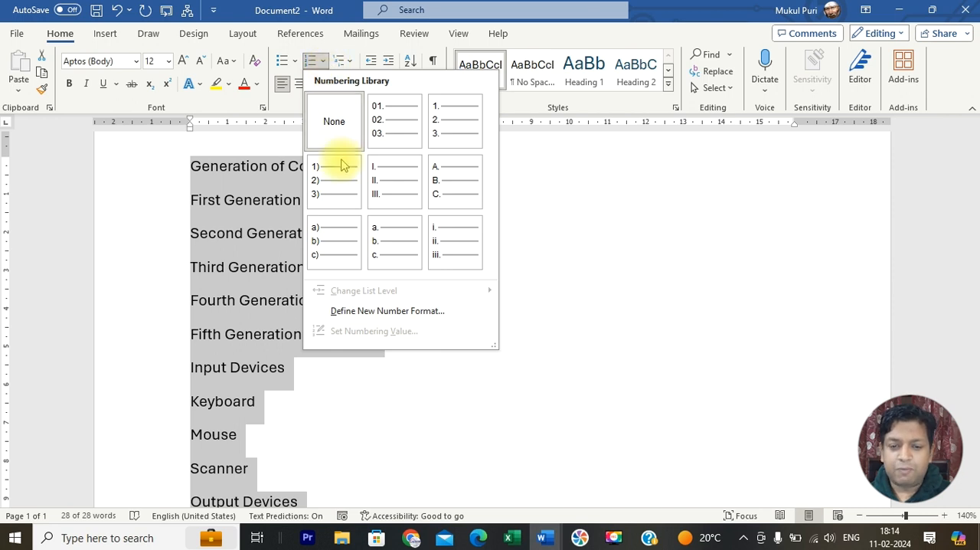
pyautogui.click(382, 127)
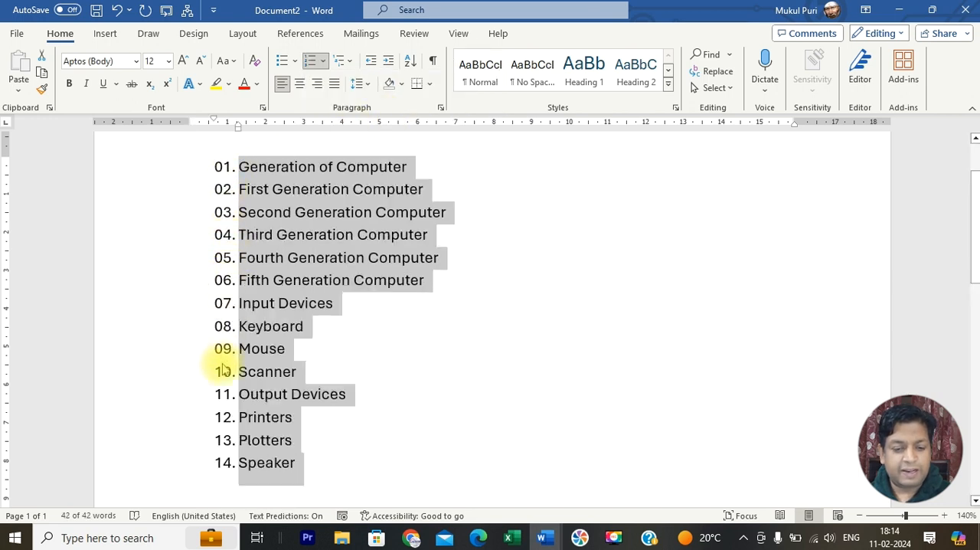
pyautogui.click(323, 61)
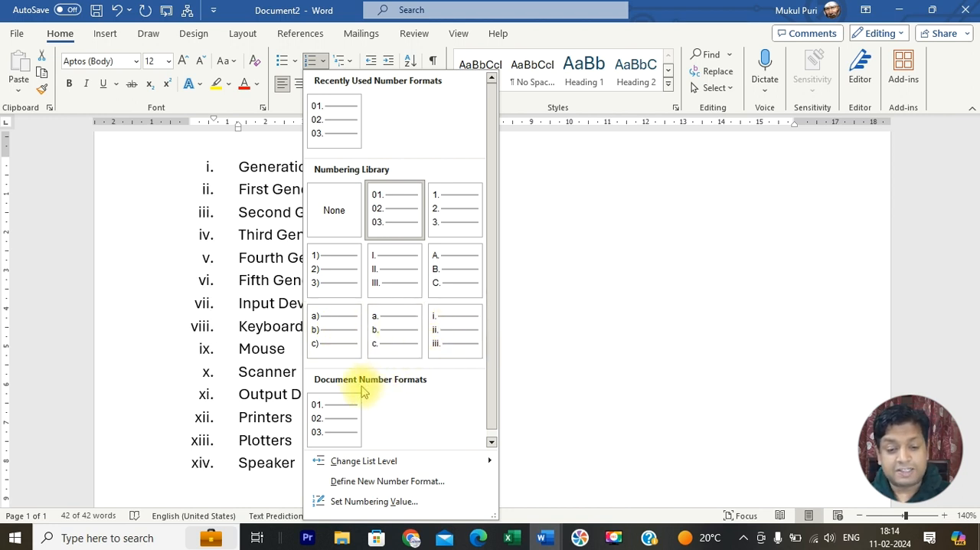
pyautogui.click(394, 206)
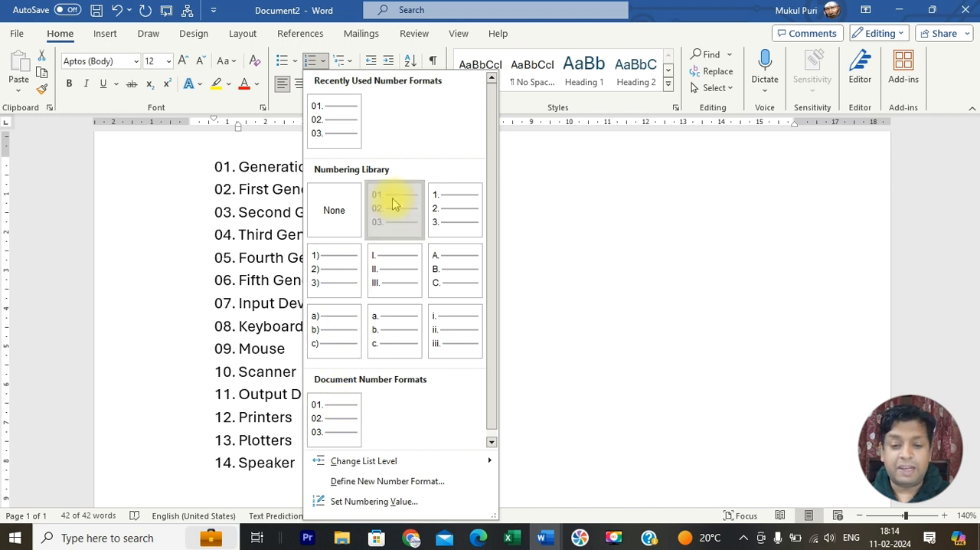
pyautogui.click(452, 350)
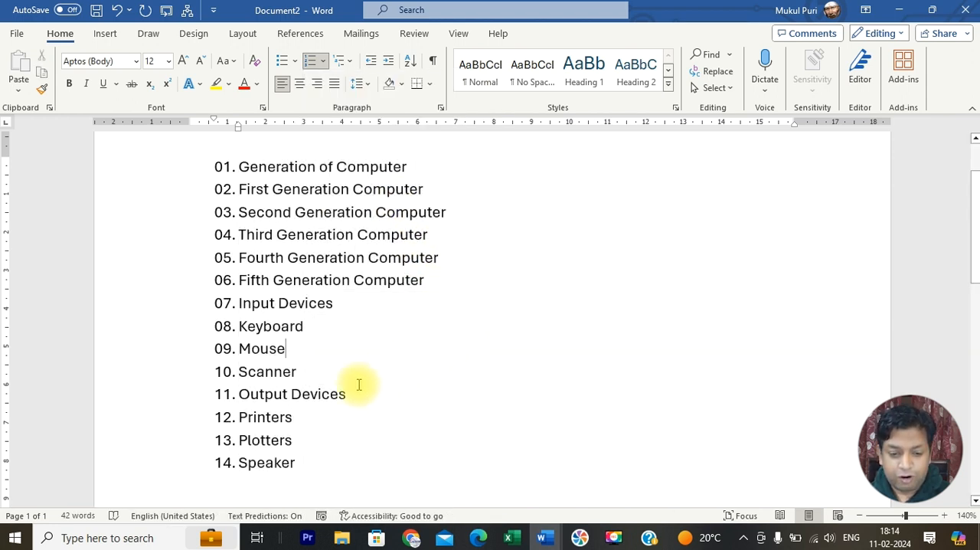
# Step: Add "LED" as a new numbered item after "Speaker" at the end of the list
pyautogui.click(317, 471)
pyautogui.press('Return')
pyautogui.write('LE')
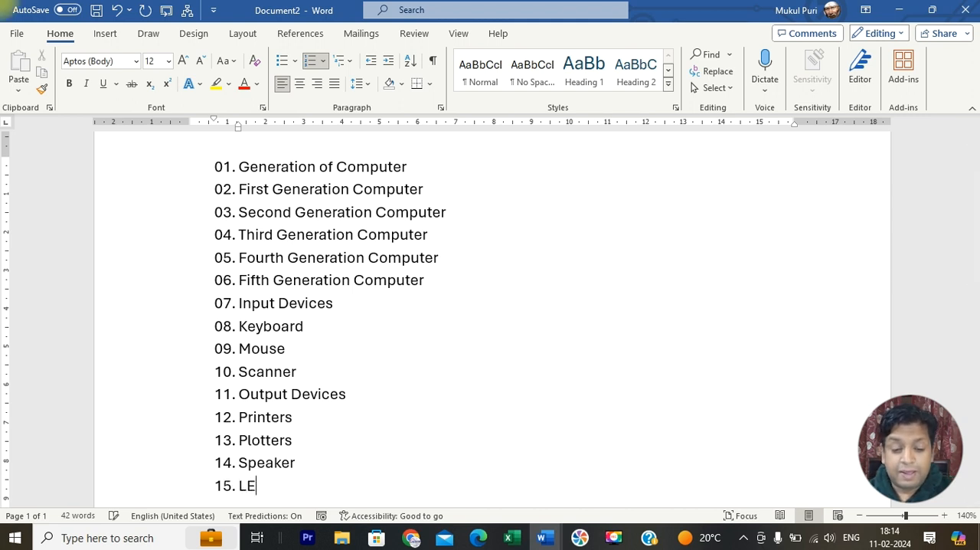
pyautogui.write('D')
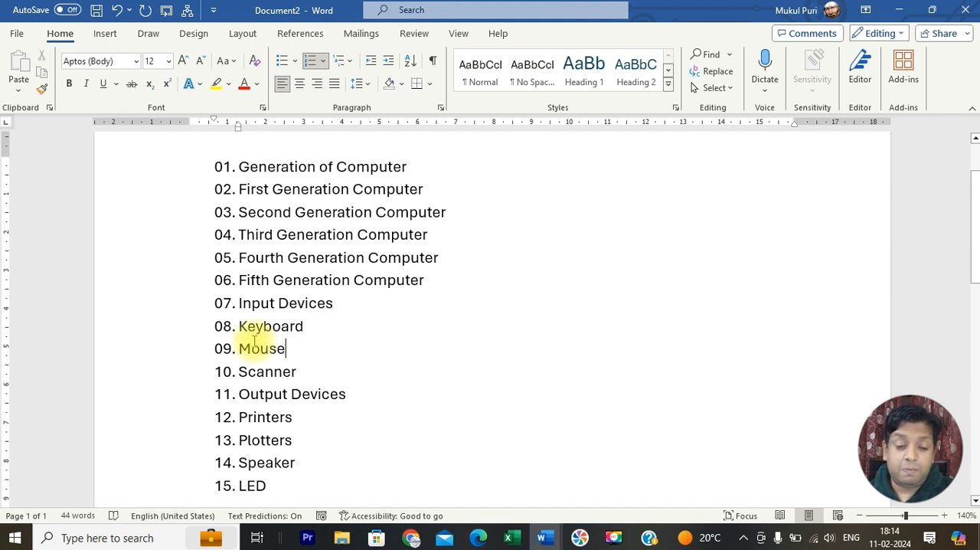
# Step: Insert "Mice" as a new numbered item between "Mouse" and "Scanner", and check the number of the "LED" item
pyautogui.moveTo(244, 349); pyautogui.dragTo(302, 373)
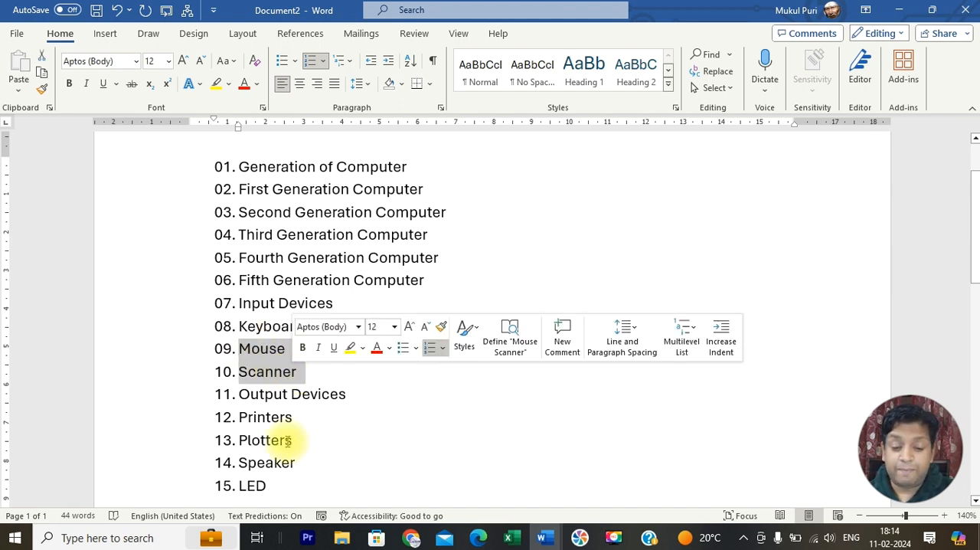
pyautogui.tripleClick(253, 485)
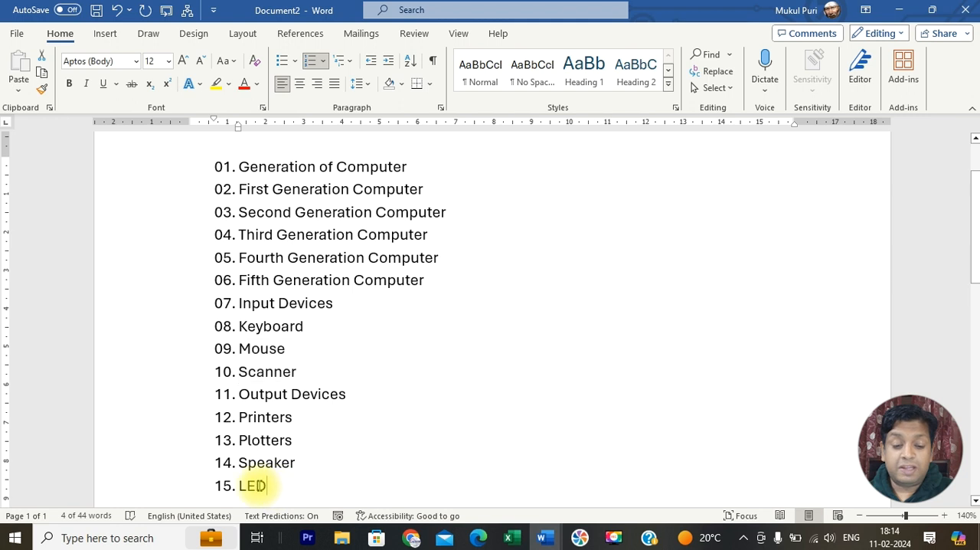
pyautogui.click(325, 330)
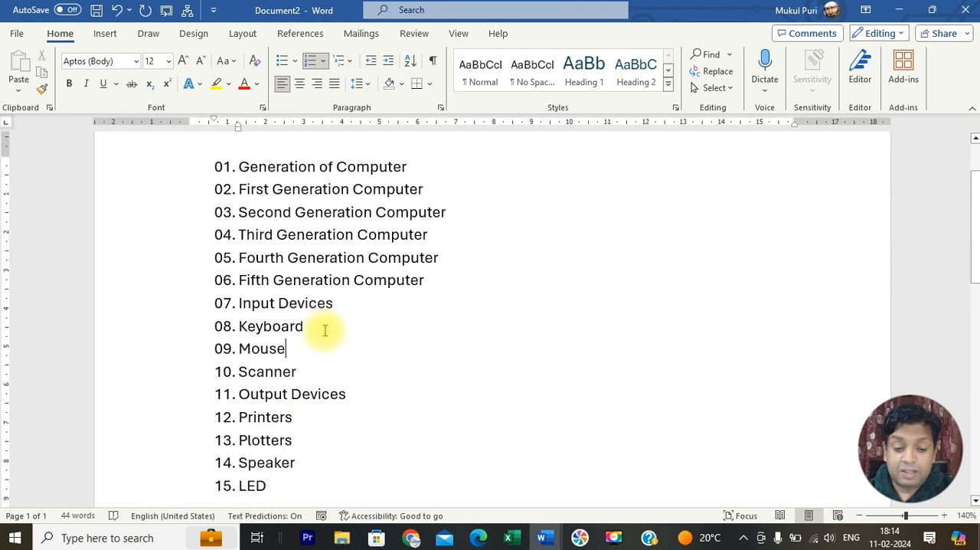
pyautogui.press('Return')
pyautogui.write('Mice')
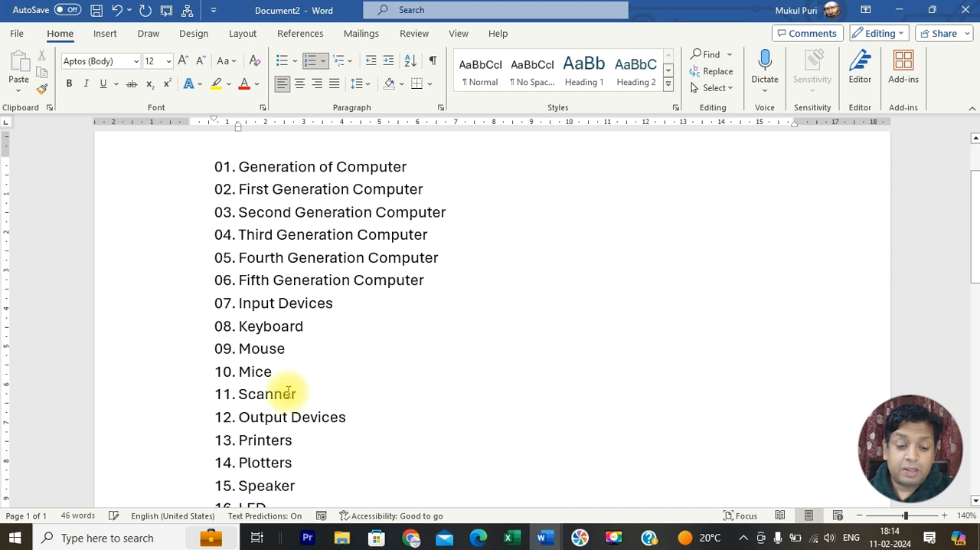
pyautogui.scroll(-3, 225, 346)
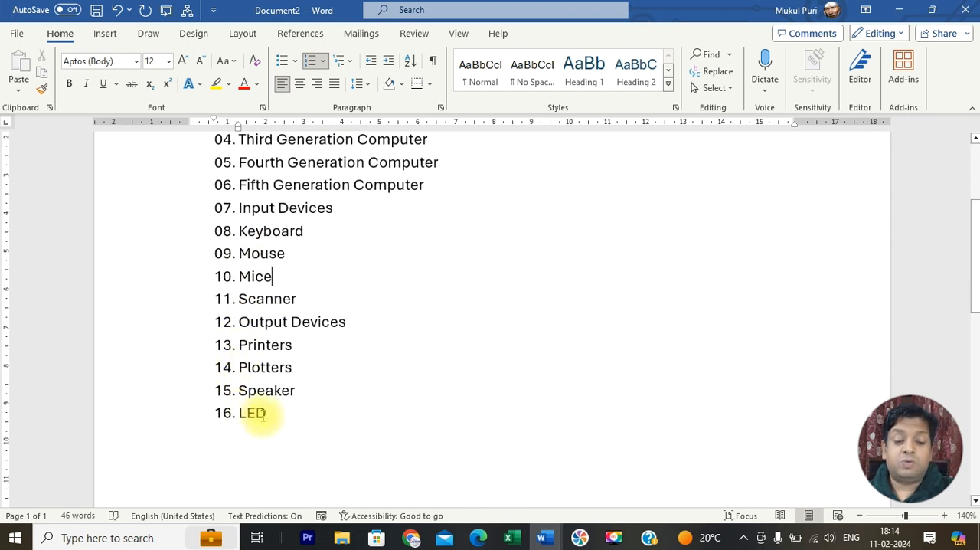
pyautogui.moveTo(258, 409); pyautogui.dragTo(219, 417)
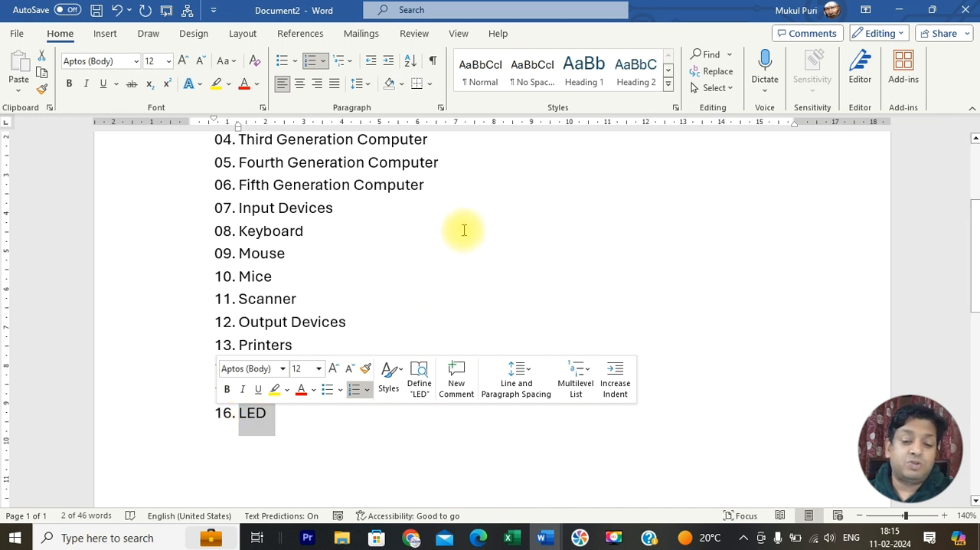
# Step: Select the whole list and set its numbering to start a new list at 101
pyautogui.scroll(5, 464, 227)
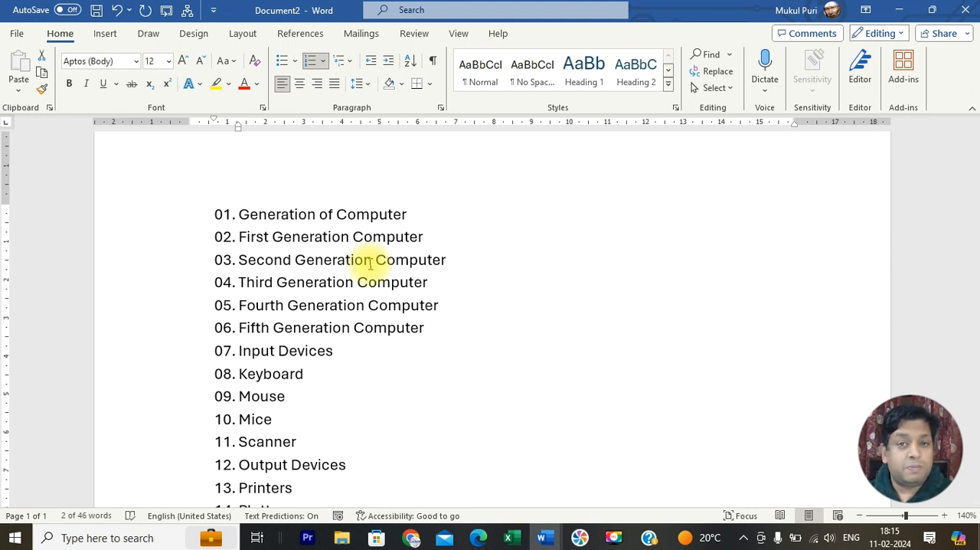
pyautogui.hotkey('ctrl', 'a')
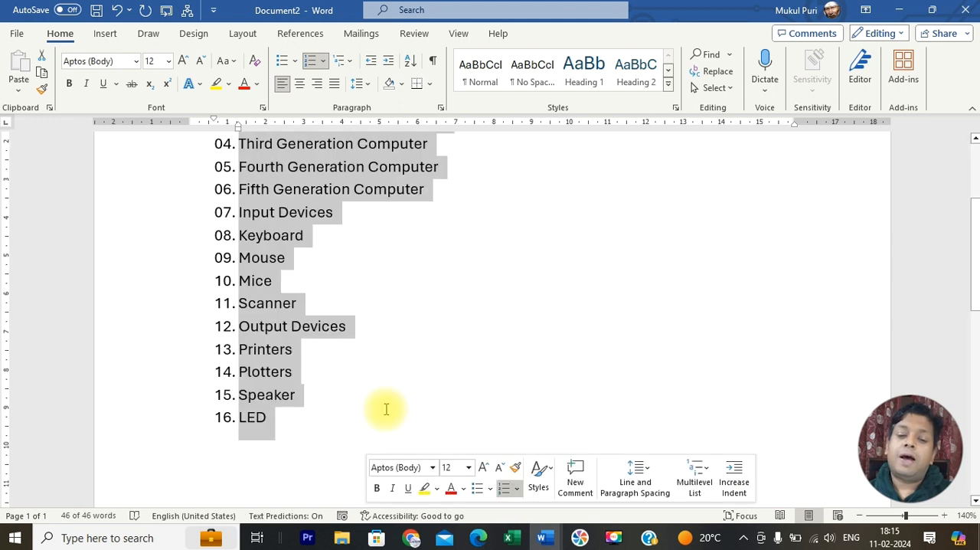
pyautogui.scroll(3, 386, 409)
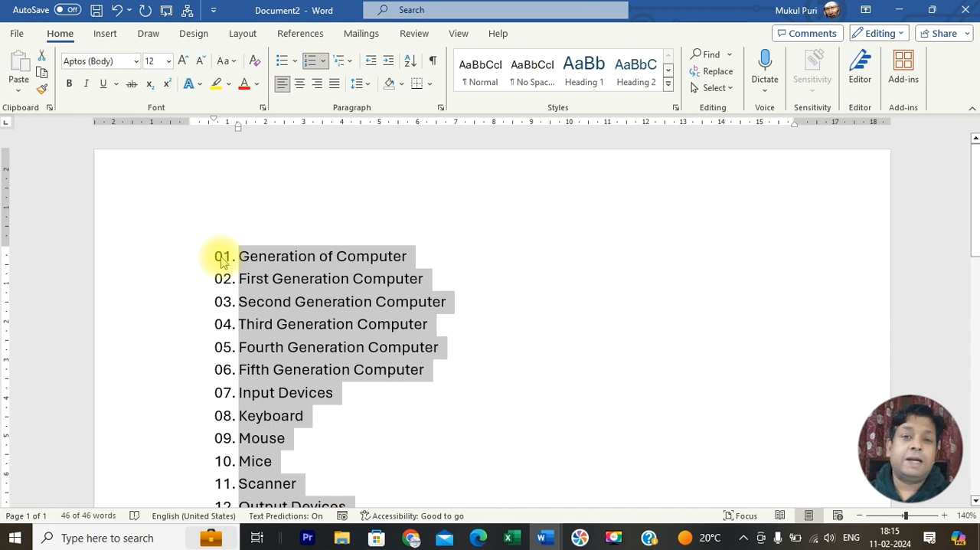
pyautogui.click(323, 60)
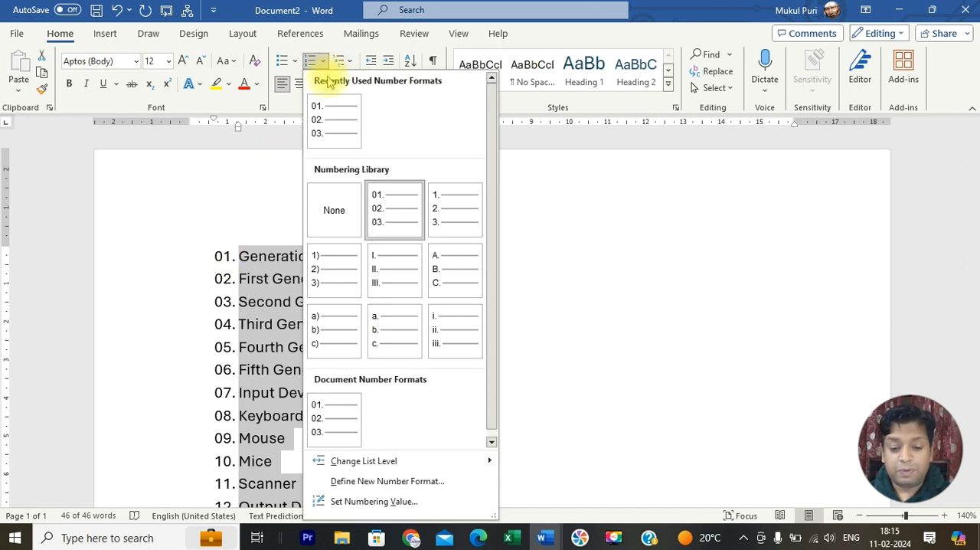
pyautogui.click(372, 501)
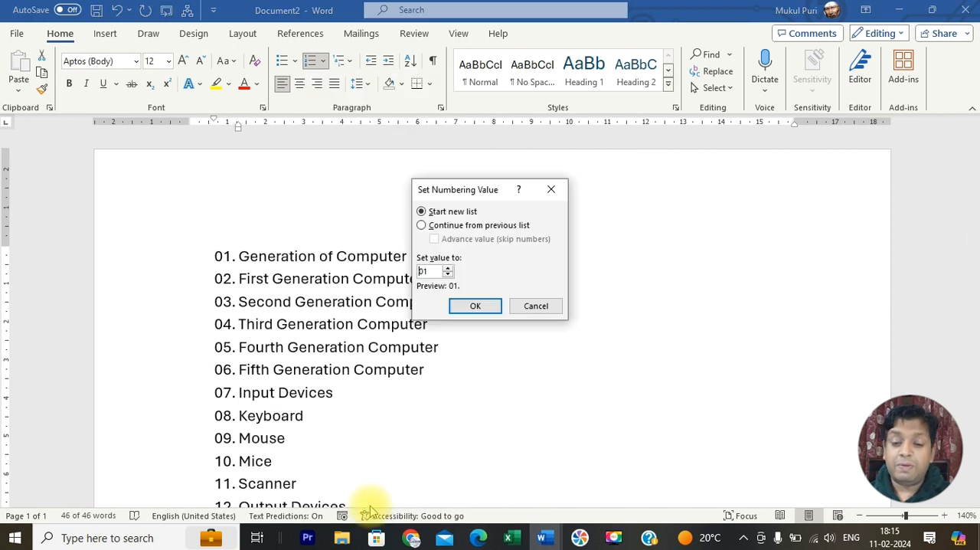
pyautogui.click(447, 226)
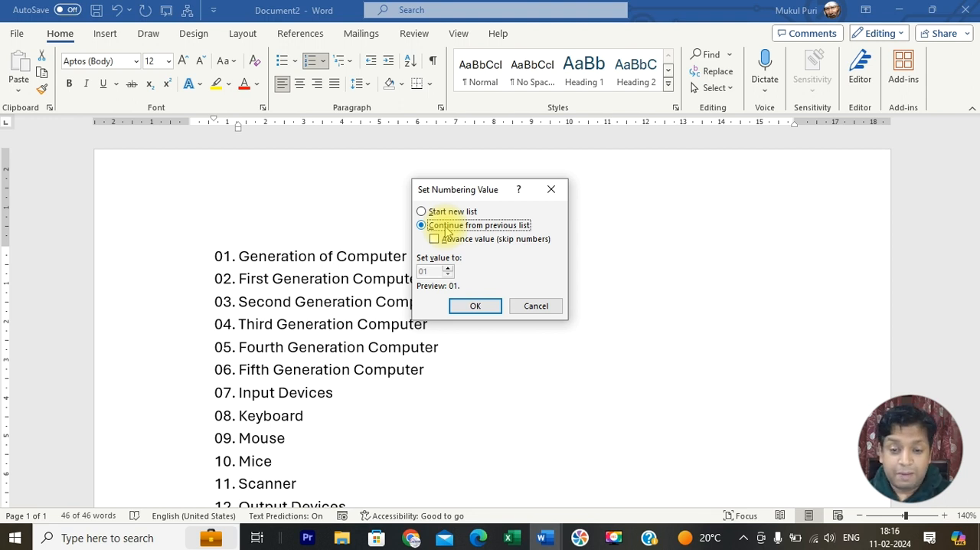
pyautogui.click(459, 215)
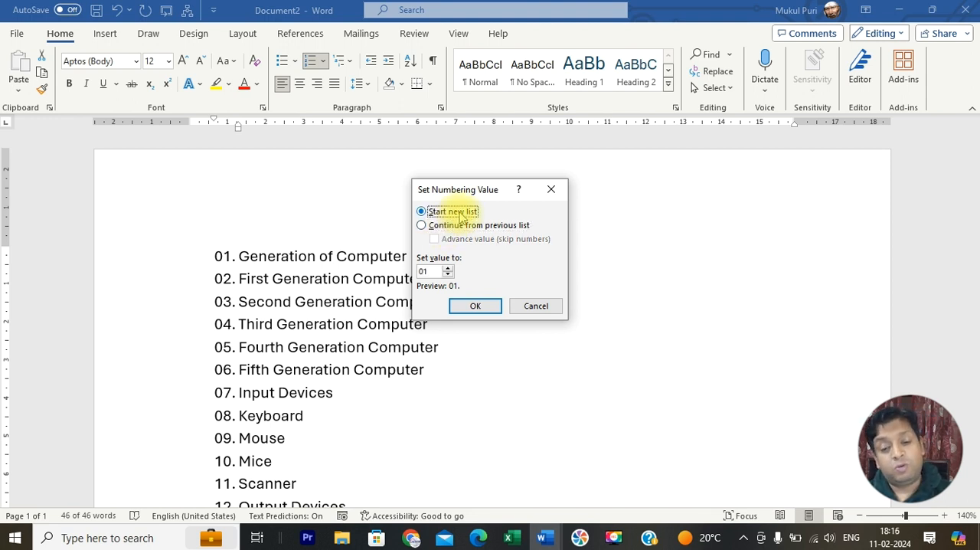
pyautogui.doubleClick(423, 271)
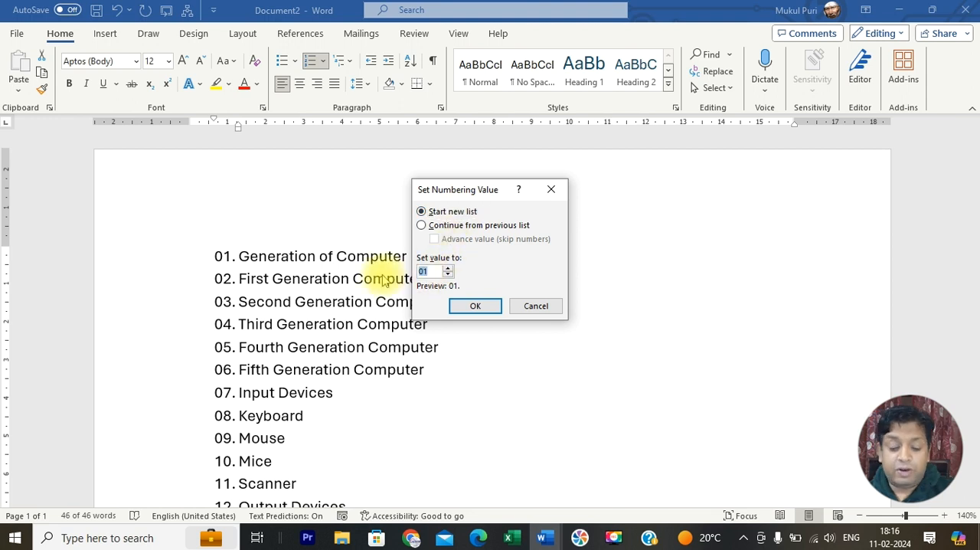
pyautogui.write('101')
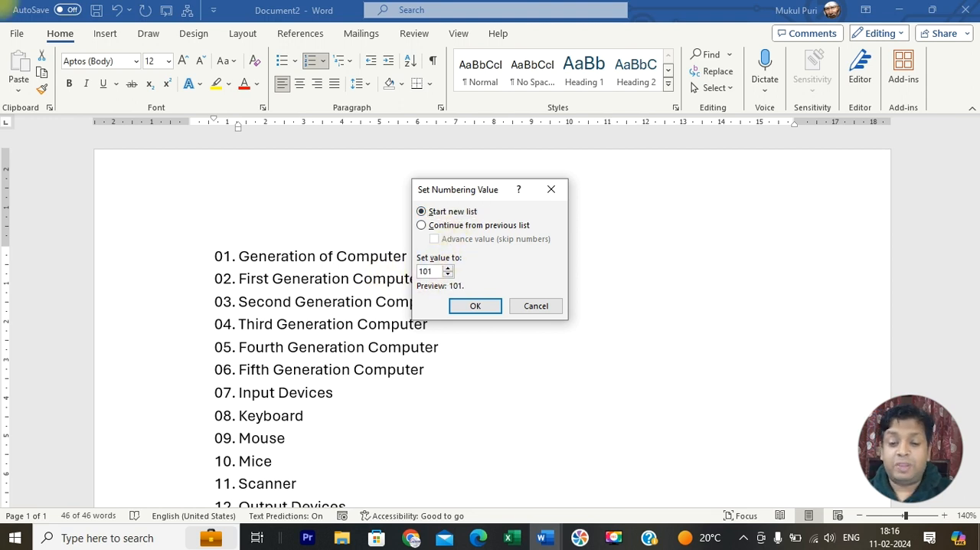
pyautogui.click(464, 305)
pyautogui.scroll(-3, 247, 244)
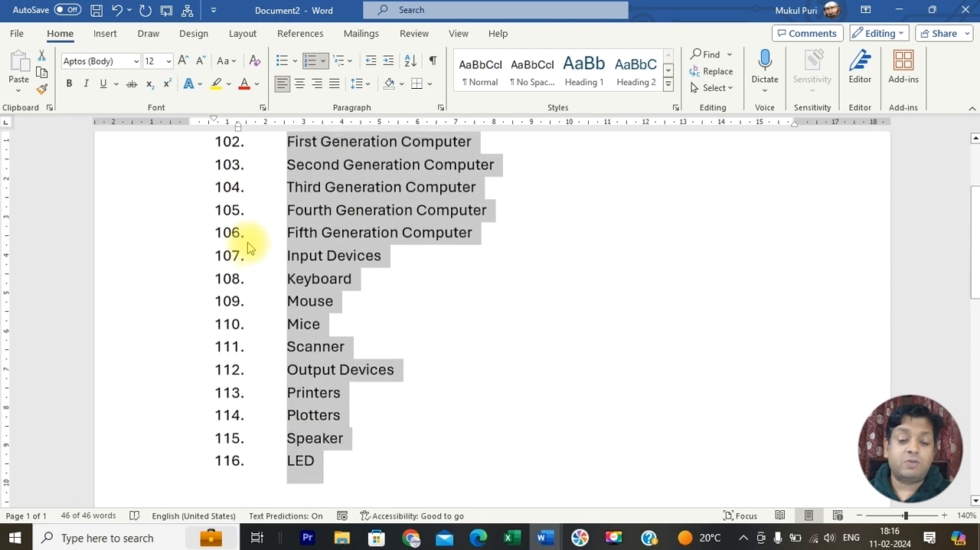
# Step: Apply the 01., 02., 03. format from the numbering library to the whole list again
pyautogui.scroll(3, 287, 218)
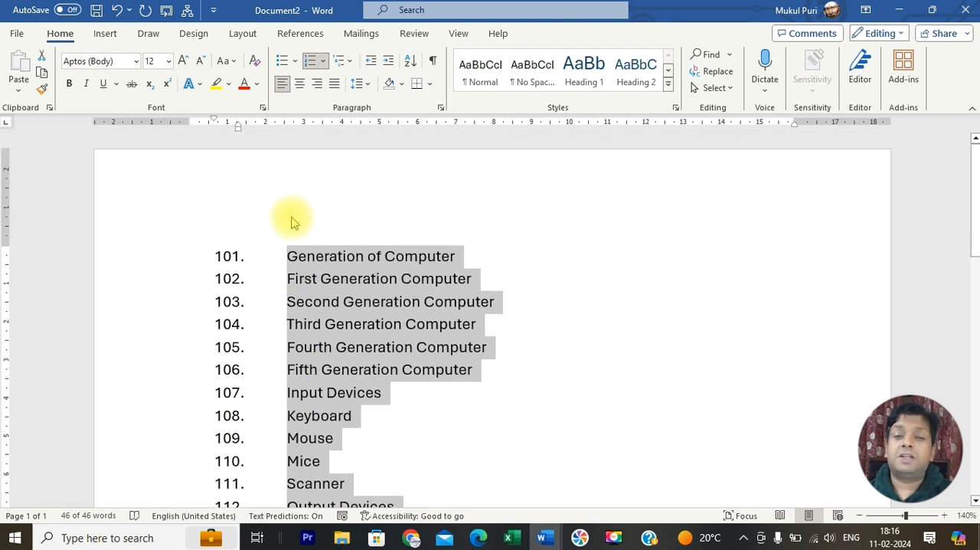
pyautogui.click(323, 61)
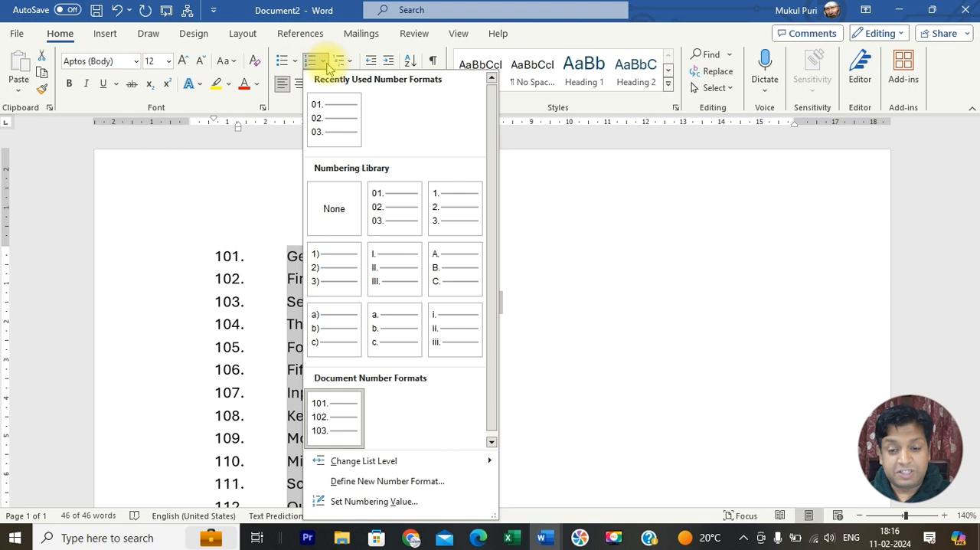
pyautogui.click(394, 207)
pyautogui.scroll(-3, 401, 246)
pyautogui.scroll(2, 400, 245)
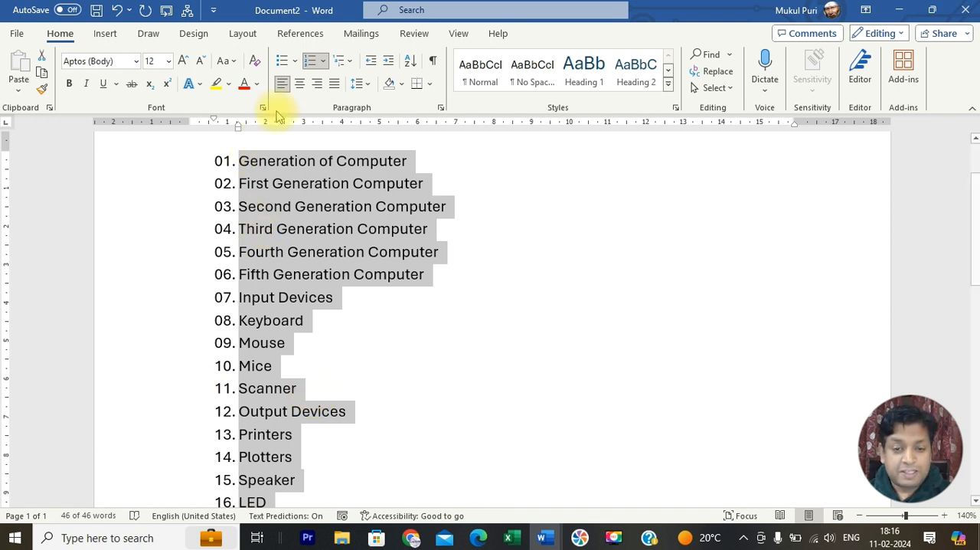
# Step: Remove the plain numbering from the whole list and apply the 1), a), i) multilevel list format
pyautogui.click(313, 66)
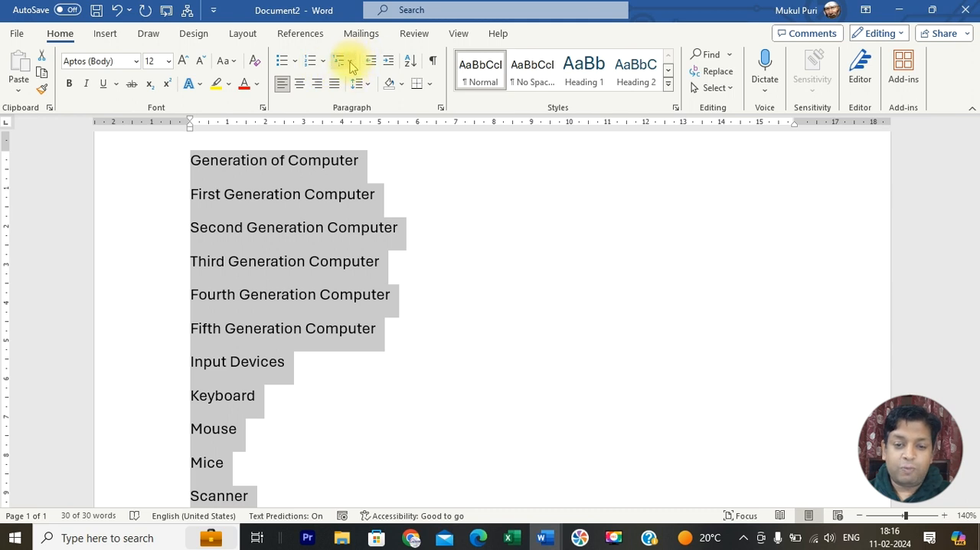
pyautogui.click(351, 64)
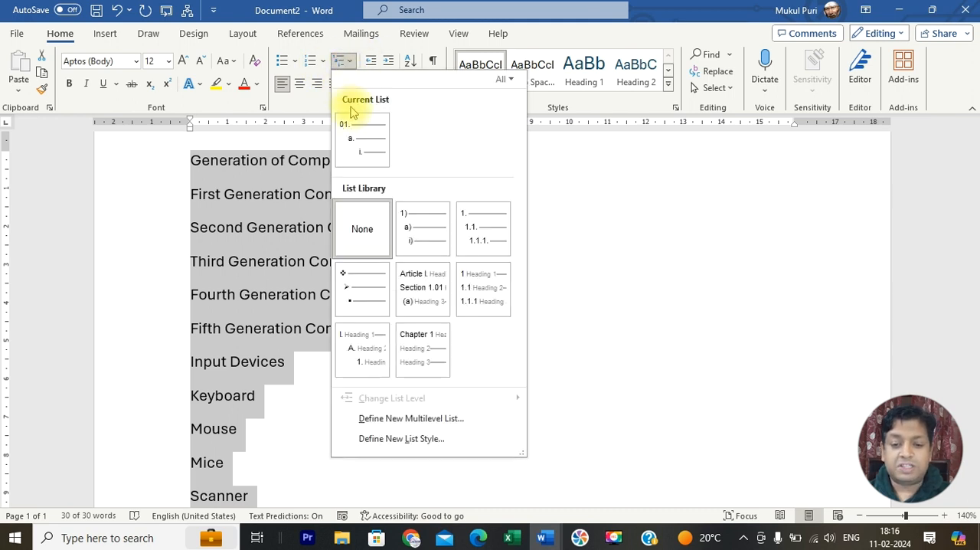
pyautogui.moveTo(408, 220)
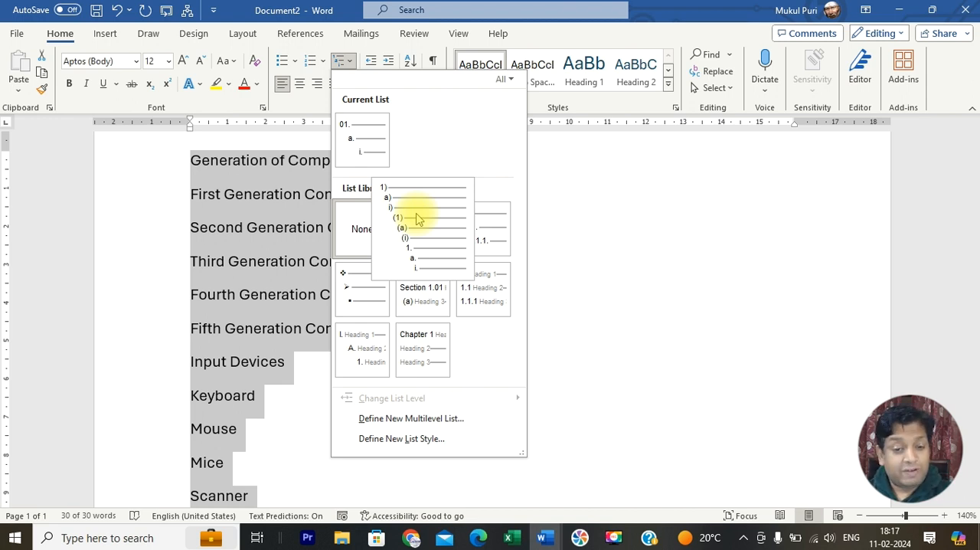
pyautogui.click(417, 220)
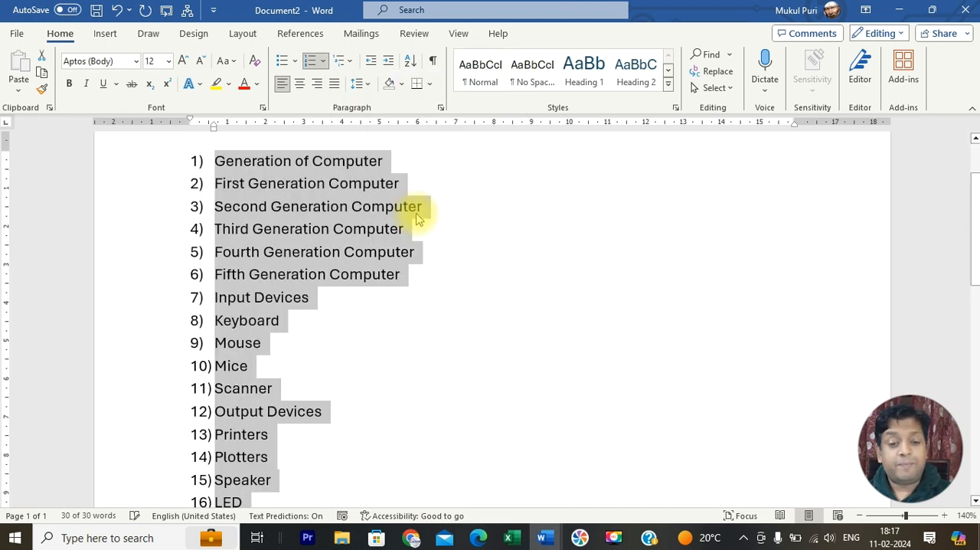
# Step: Demote "First Generation Computer" to the second list level and "Second Generation Computer" to the third level
pyautogui.click(262, 217)
pyautogui.click(214, 186)
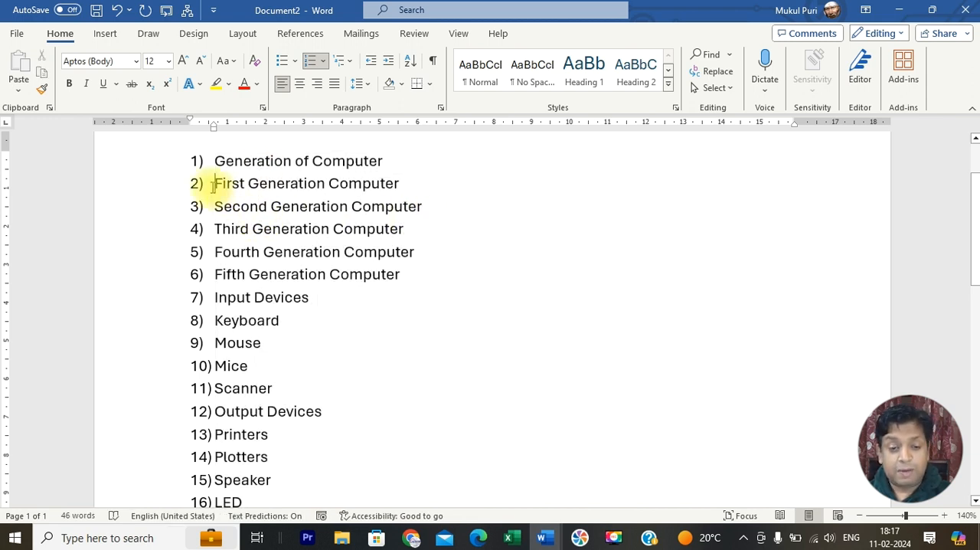
pyautogui.press('Tab')
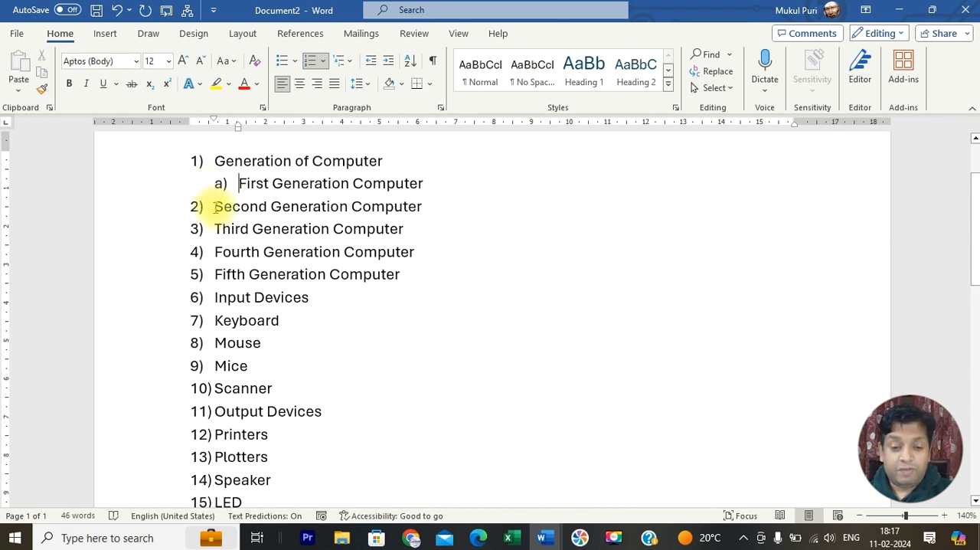
pyautogui.click(216, 207)
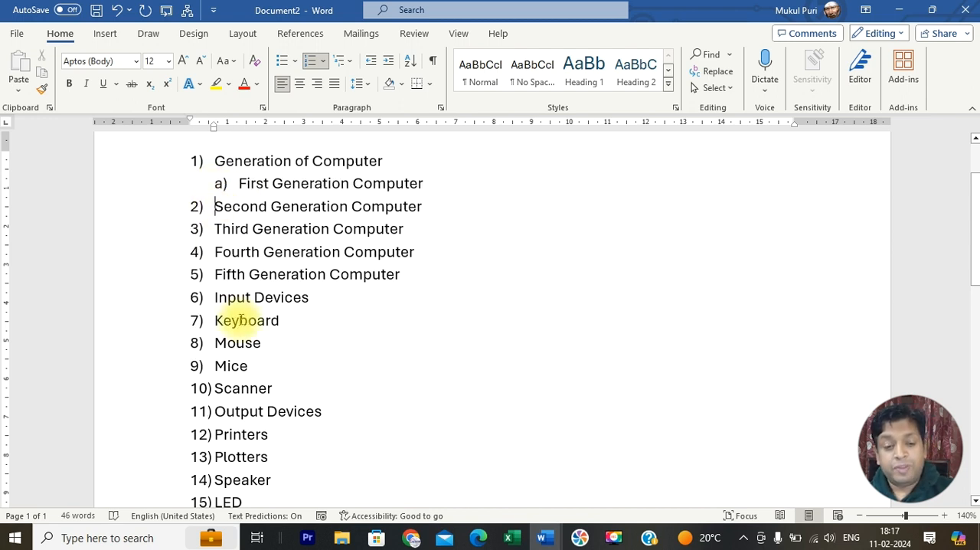
pyautogui.press('Tab')
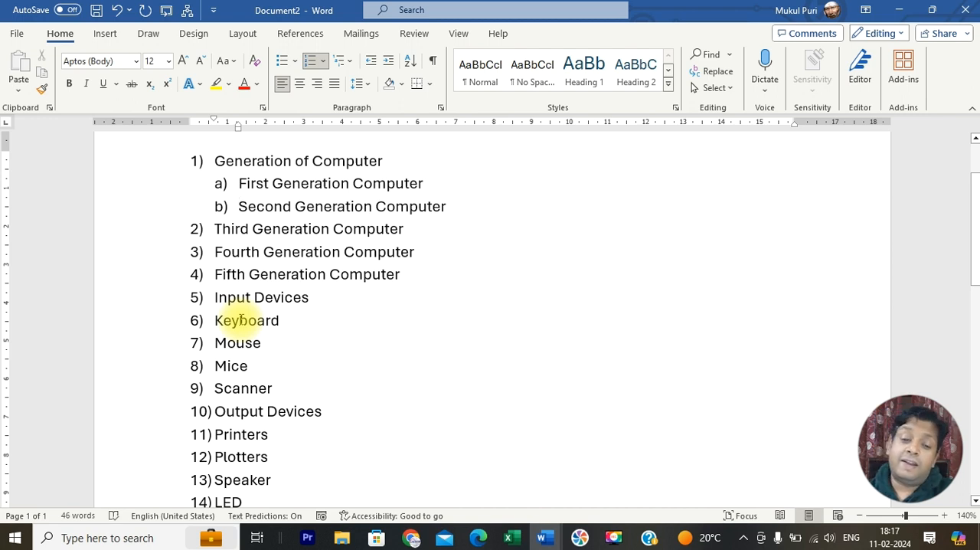
pyautogui.press('Tab')
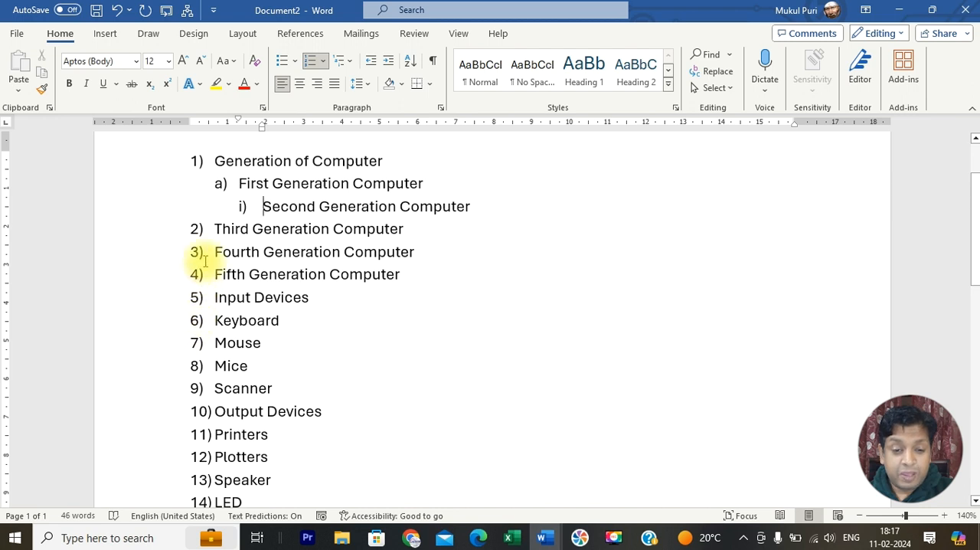
# Step: Demote "Third Generation Computer" to the second list level and the Fourth Generation, Fifth Generation and "Input Devices" items to the third level
pyautogui.click(212, 229)
pyautogui.press('Tab')
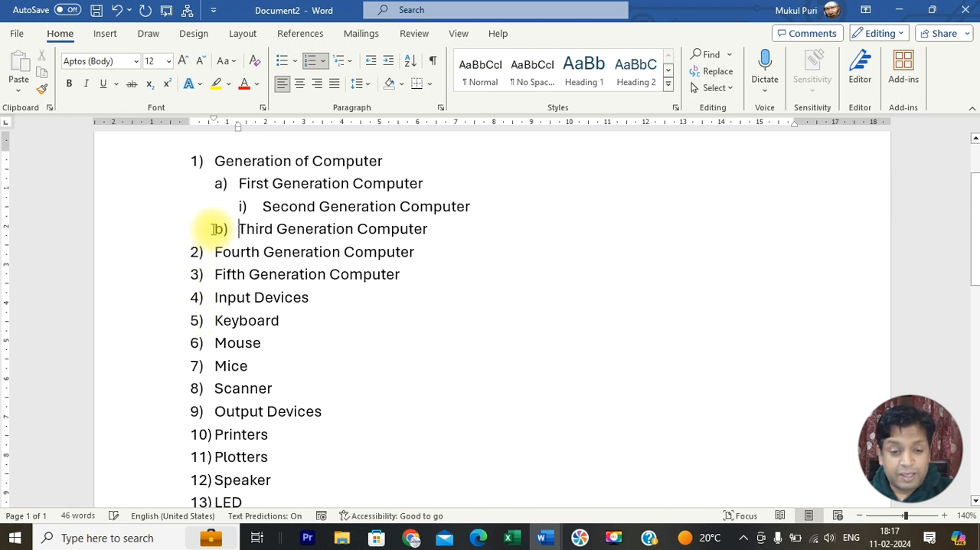
pyautogui.click(215, 251)
pyautogui.press('Tab')
pyautogui.press('Tab')
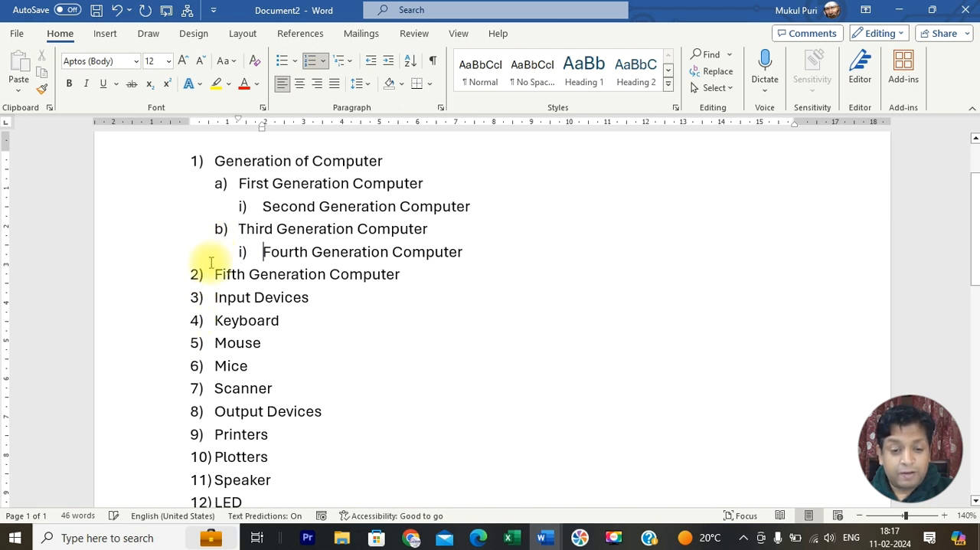
pyautogui.click(213, 274)
pyautogui.press('Tab')
pyautogui.press('Tab')
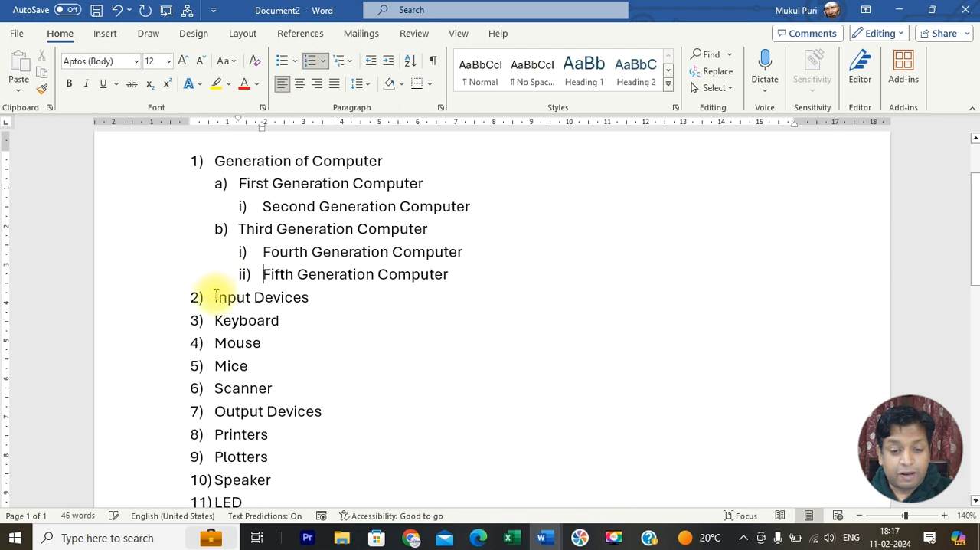
pyautogui.click(216, 297)
pyautogui.press('Tab')
pyautogui.press('Tab')
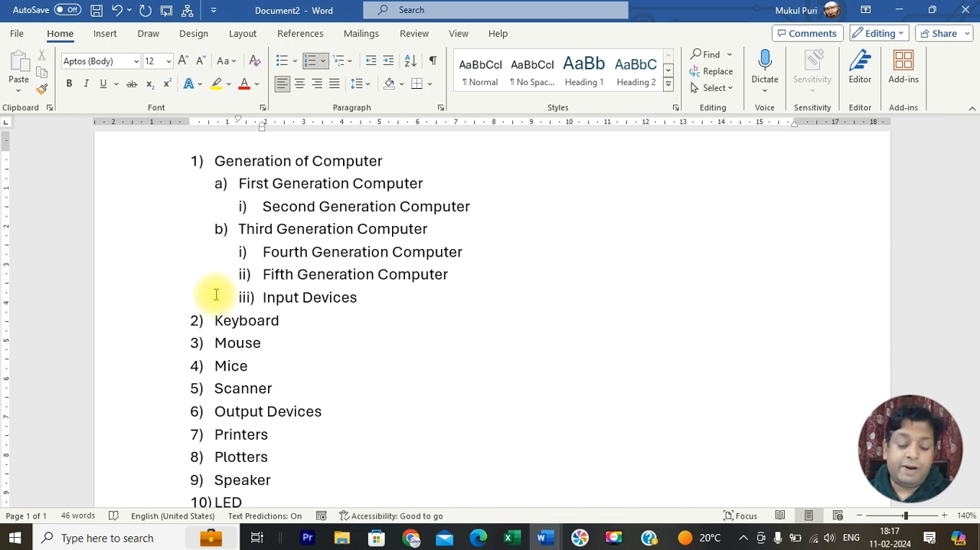
# Step: Promote every indented item from "Input Devices" up to "First Generation Computer" back to the first list level
pyautogui.hotkey('shift', 'Tab')
pyautogui.hotkey('shift', 'Tab')
pyautogui.press('Up')
pyautogui.hotkey('shift', 'Tab')
pyautogui.hotkey('shift', 'Tab')
pyautogui.press('Up')
pyautogui.hotkey('shift', 'Tab')
pyautogui.hotkey('shift', 'Tab')
pyautogui.press('Up')
pyautogui.hotkey('shift', 'Tab')
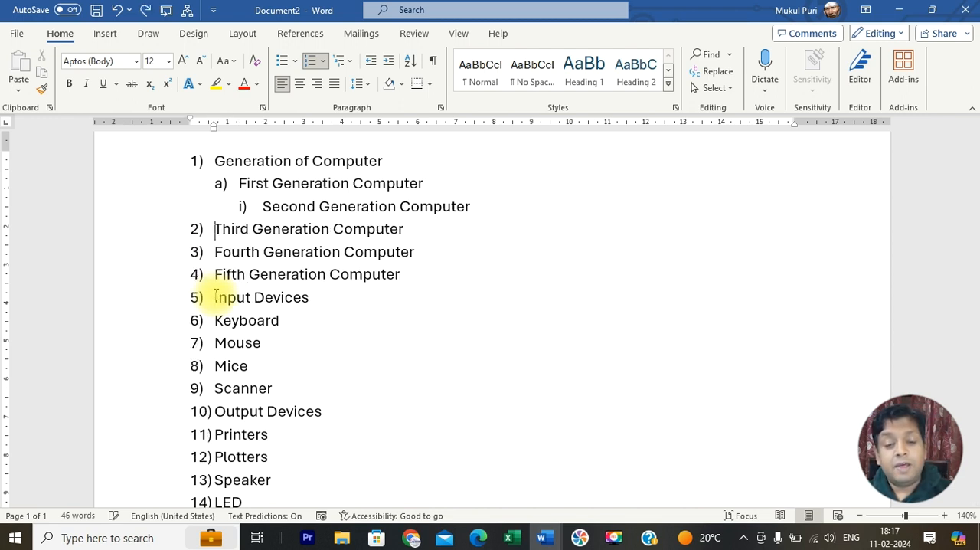
pyautogui.press('Up')
pyautogui.hotkey('shift', 'Tab')
pyautogui.hotkey('shift', 'Tab')
pyautogui.press('Up')
pyautogui.hotkey('shift', 'Tab')
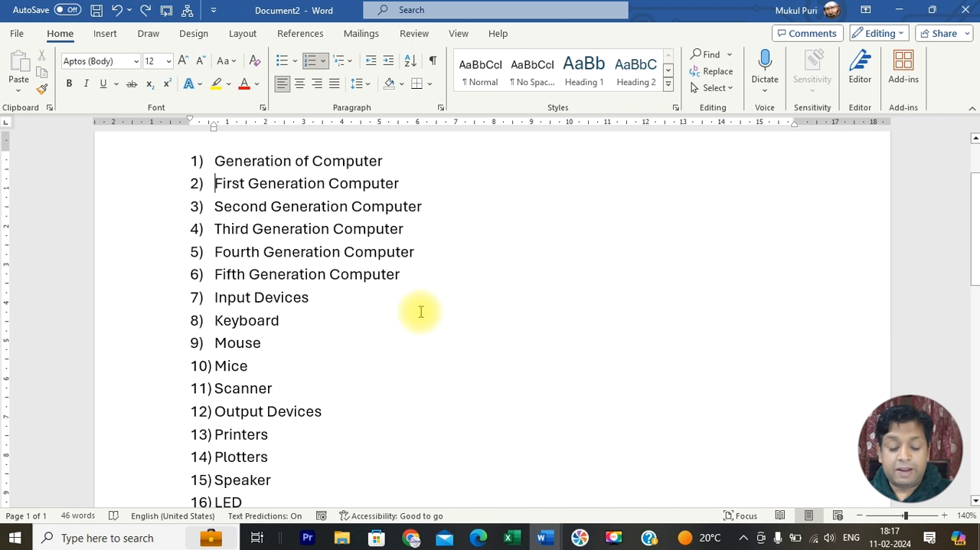
# Step: Reset the whole list to plain Normal text and apply the 1., 1.1., 1.1.1. multilevel list format
pyautogui.hotkey('ctrl', 'a')
pyautogui.hotkey('ctrl', 'shift', 'n')
pyautogui.click(351, 61)
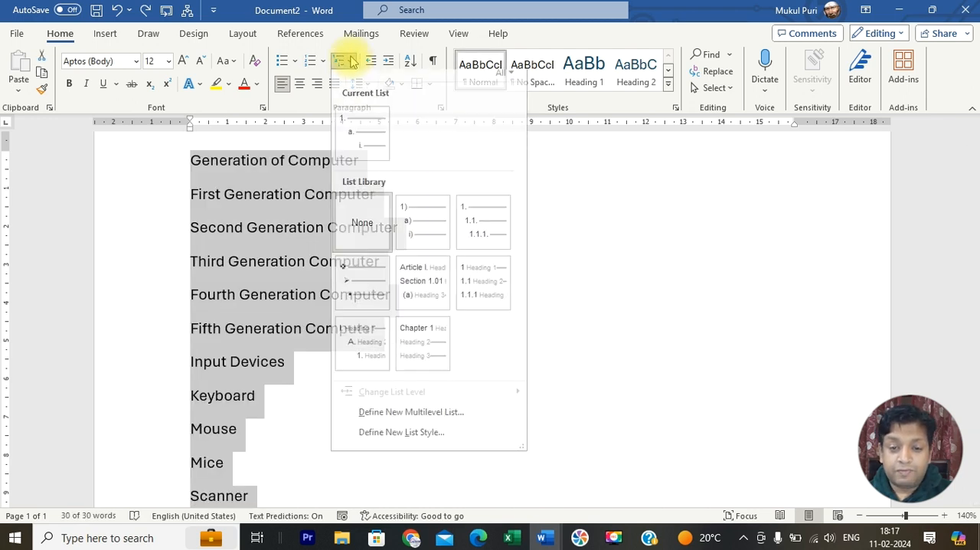
pyautogui.click(477, 233)
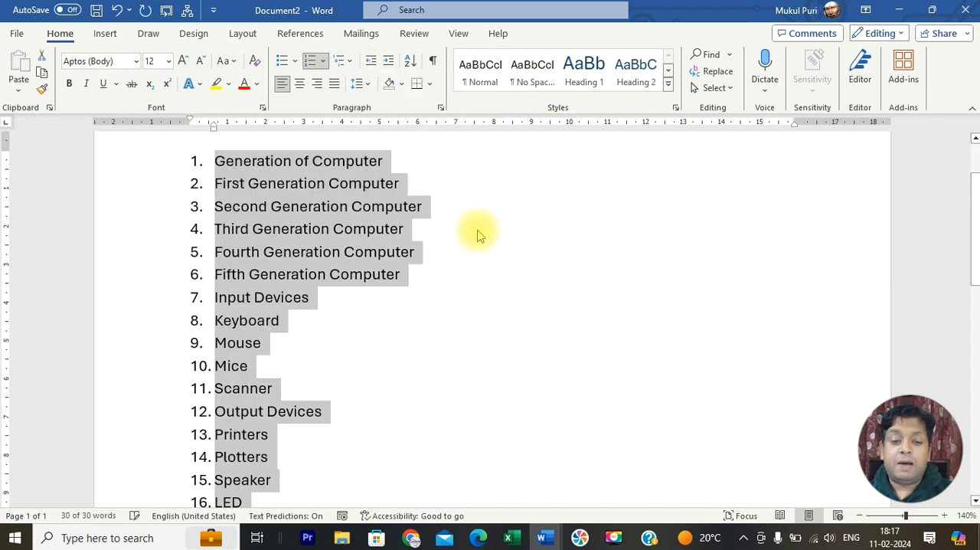
# Step: Demote the First through Fifth Generation Computer items to the second level under "Generation of Computer"
pyautogui.click(468, 319)
pyautogui.click(215, 185)
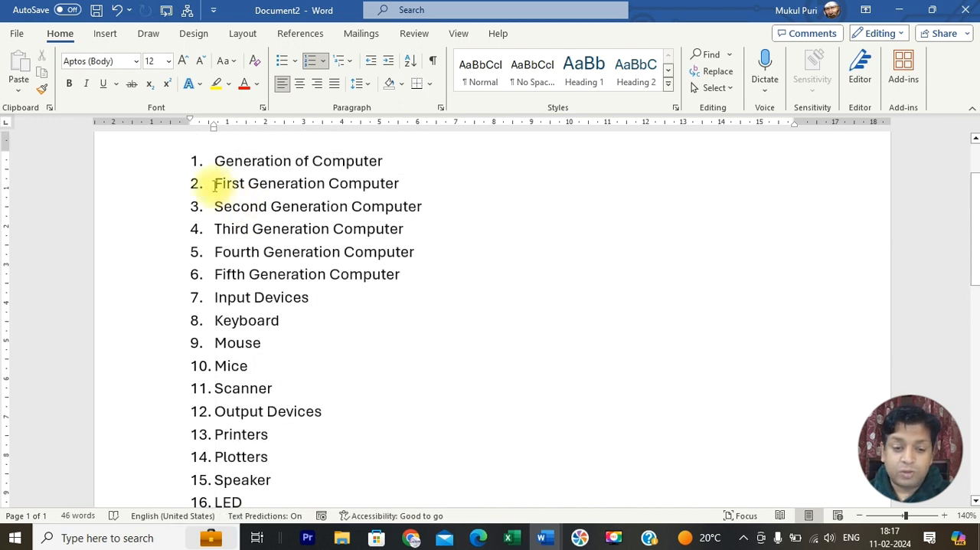
pyautogui.press('Tab')
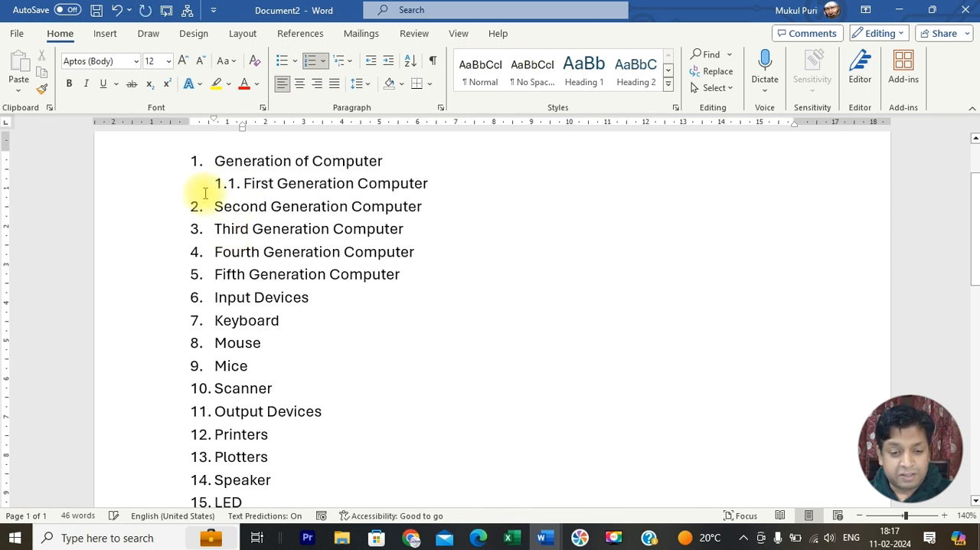
pyautogui.moveTo(214, 204); pyautogui.dragTo(444, 281)
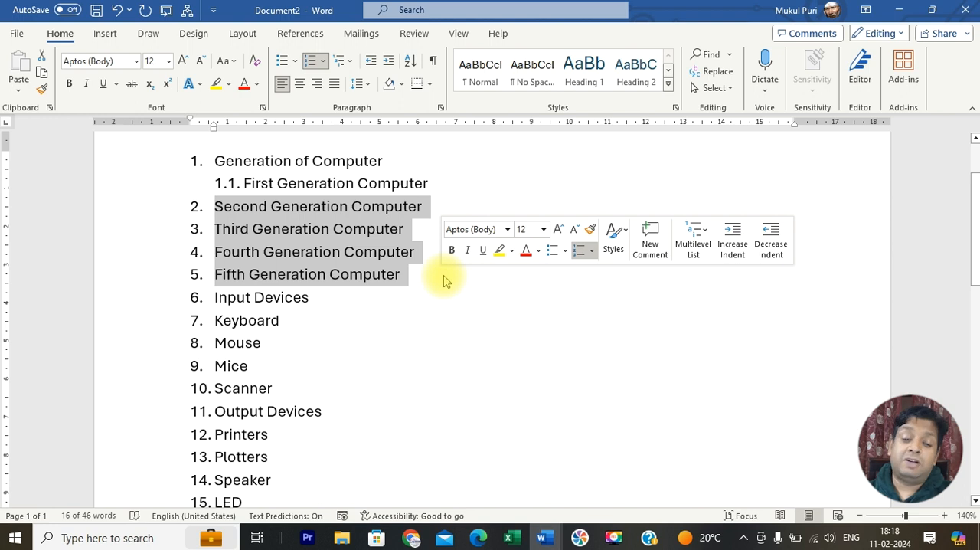
pyautogui.press('Tab')
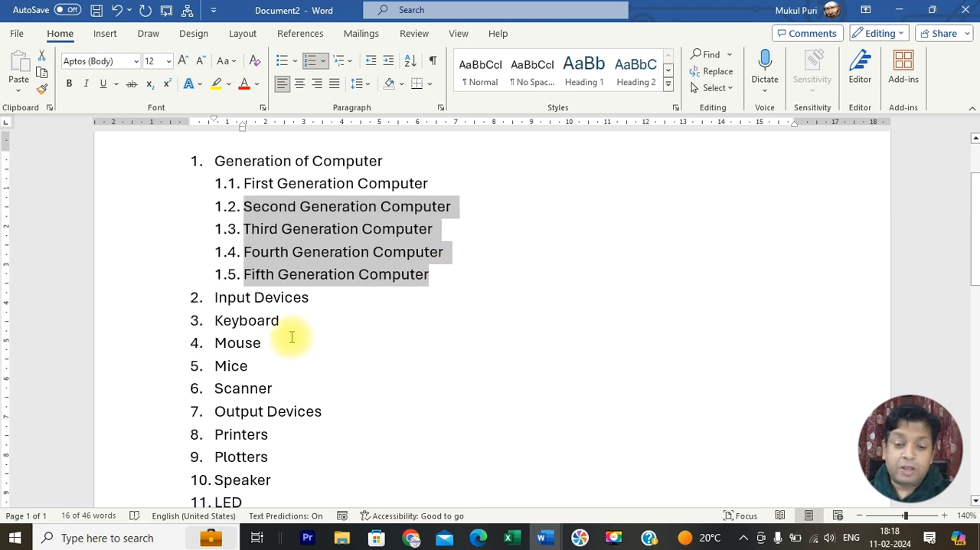
# Step: Demote "Keyboard", "Mouse", "Mice" and "Scanner" to the second level under "Input Devices"
pyautogui.click(216, 321)
pyautogui.moveTo(216, 321); pyautogui.dragTo(304, 390)
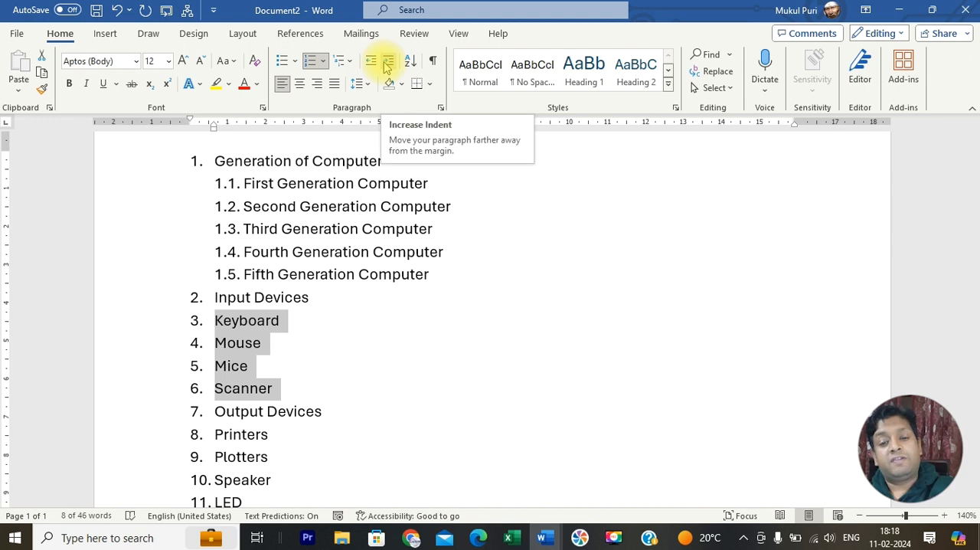
pyautogui.click(387, 63)
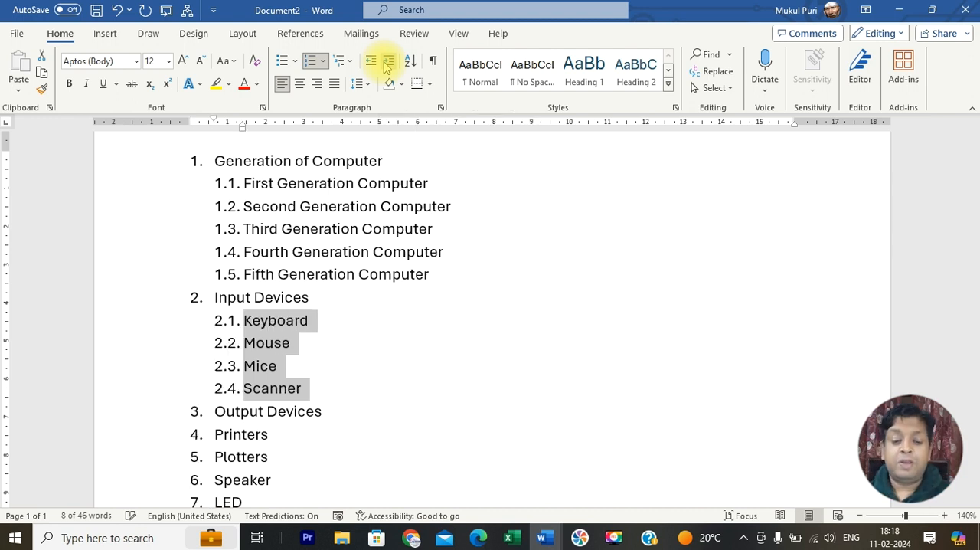
# Step: Demote "Printers", "Plotters", "Speaker" and "LED" to the second level under "Output Devices"
pyautogui.scroll(-2, 294, 233)
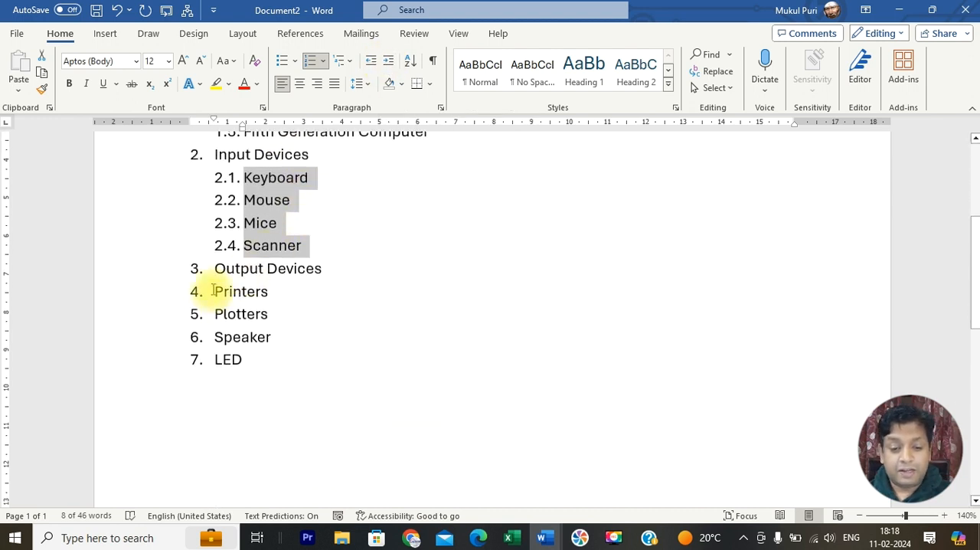
pyautogui.moveTo(214, 291); pyautogui.dragTo(277, 360)
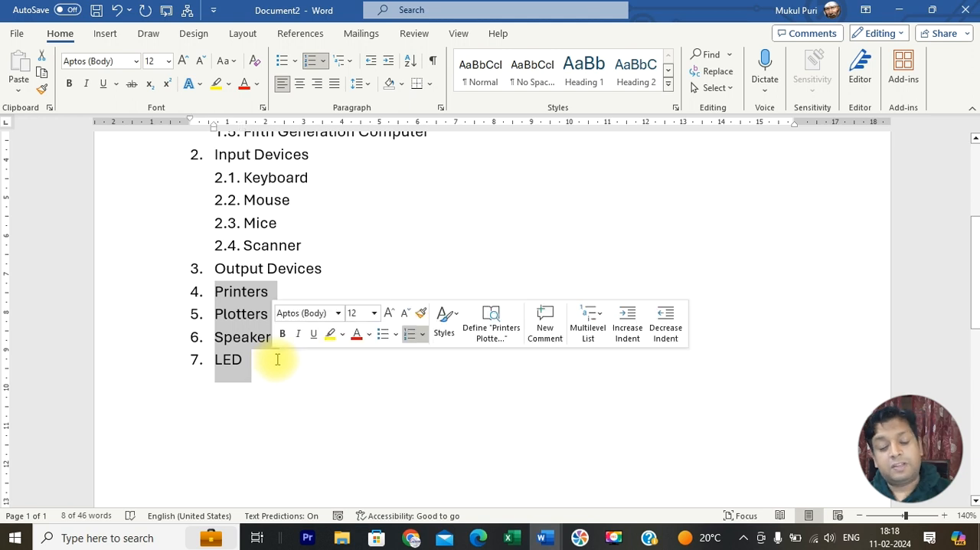
pyautogui.press('Tab')
# Step: Try deleting the "Second Generation Computer" and "Third Generation Computer" items and adding an empty item in their place, and undo the changes
pyautogui.scroll(3, 463, 229)
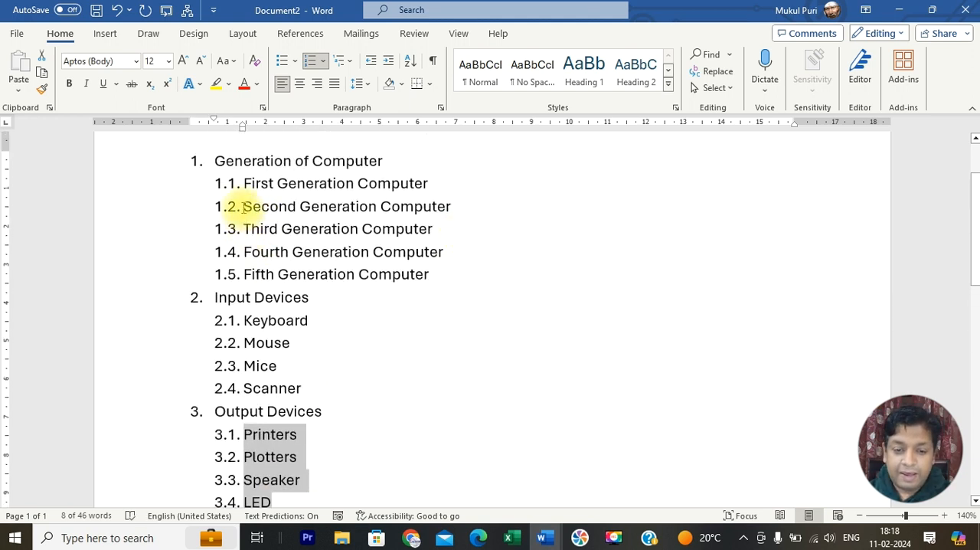
pyautogui.moveTo(245, 205); pyautogui.dragTo(446, 231)
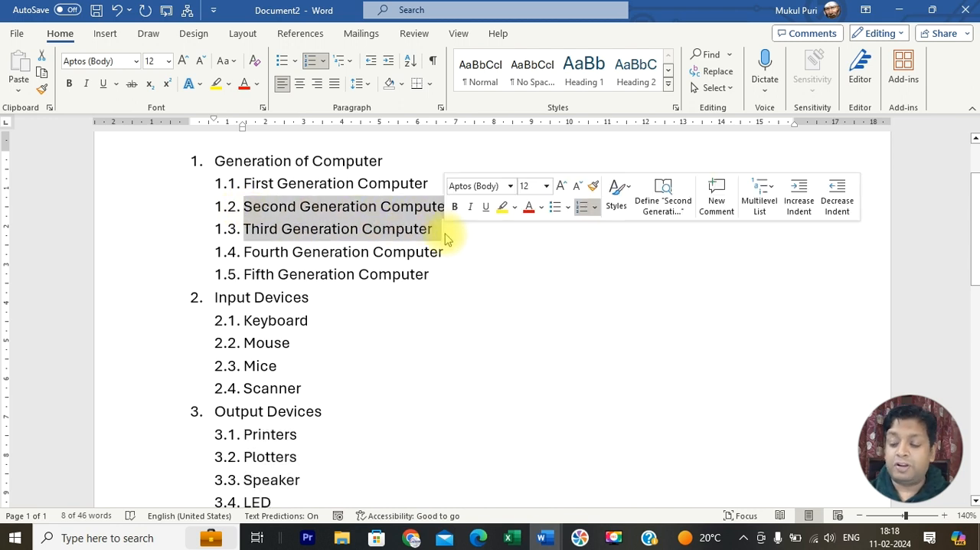
pyautogui.press('Delete')
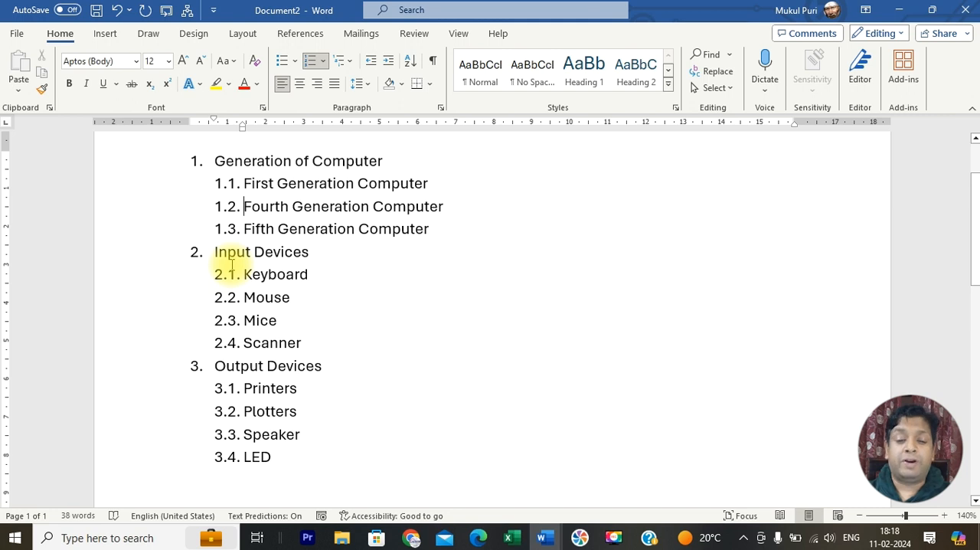
pyautogui.press('Return')
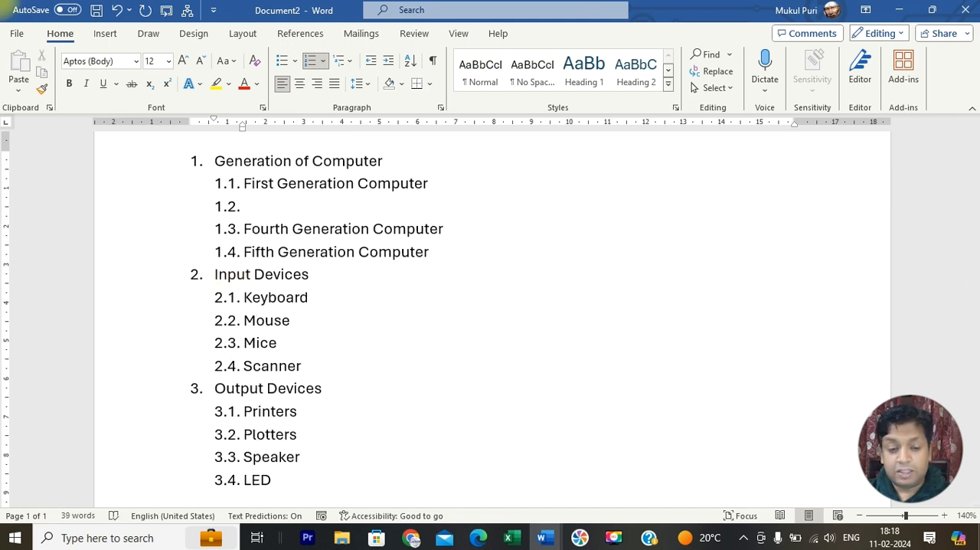
pyautogui.press('Up')
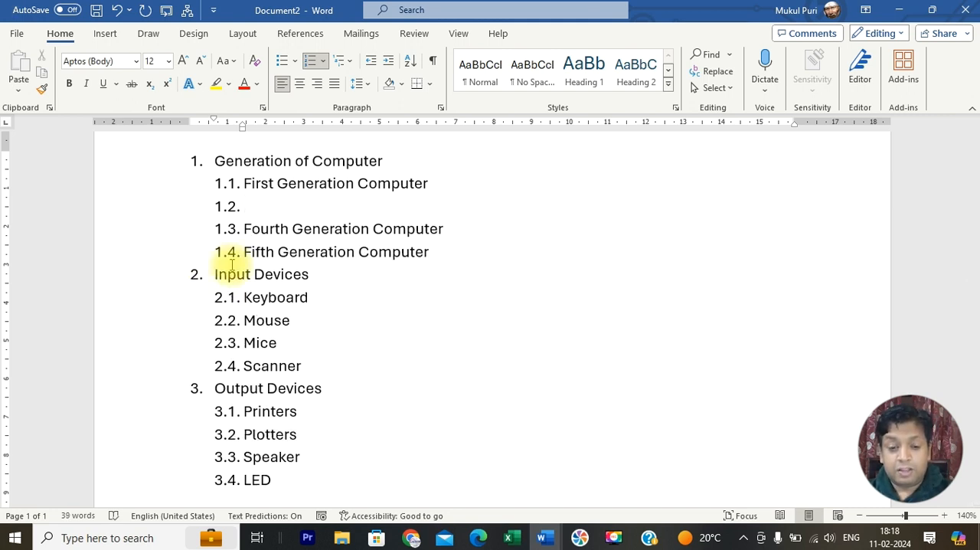
pyautogui.press('Delete')
pyautogui.hotkey('ctrl', 'z')
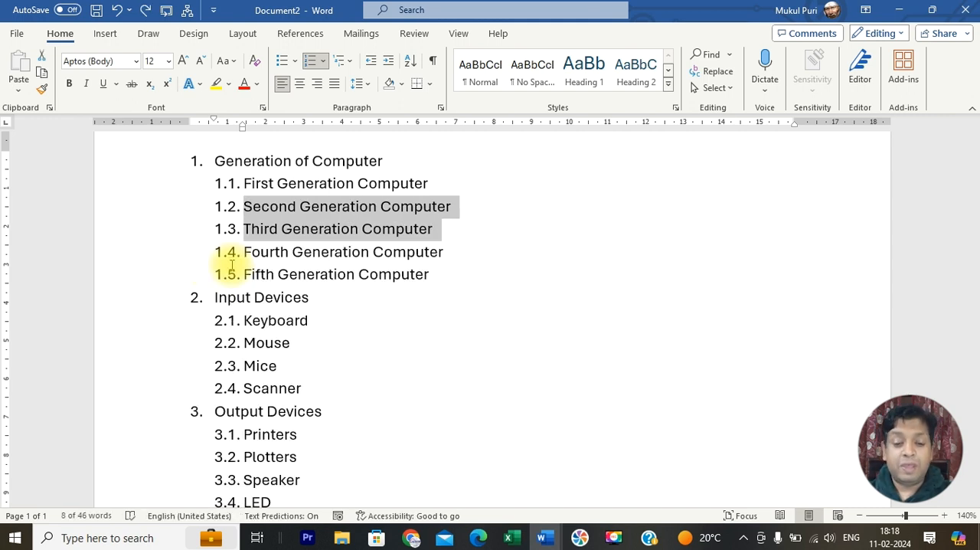
# Step: Insert "Joy Stick" as a new sub-item between "Mice" and "Scanner" under "Input Devices"
pyautogui.scroll(-1, 230, 291)
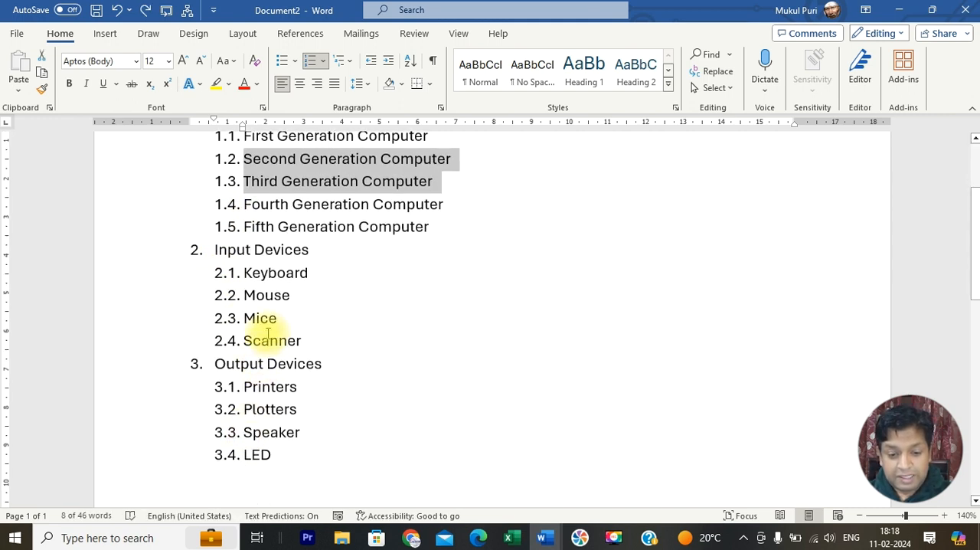
pyautogui.click(320, 316)
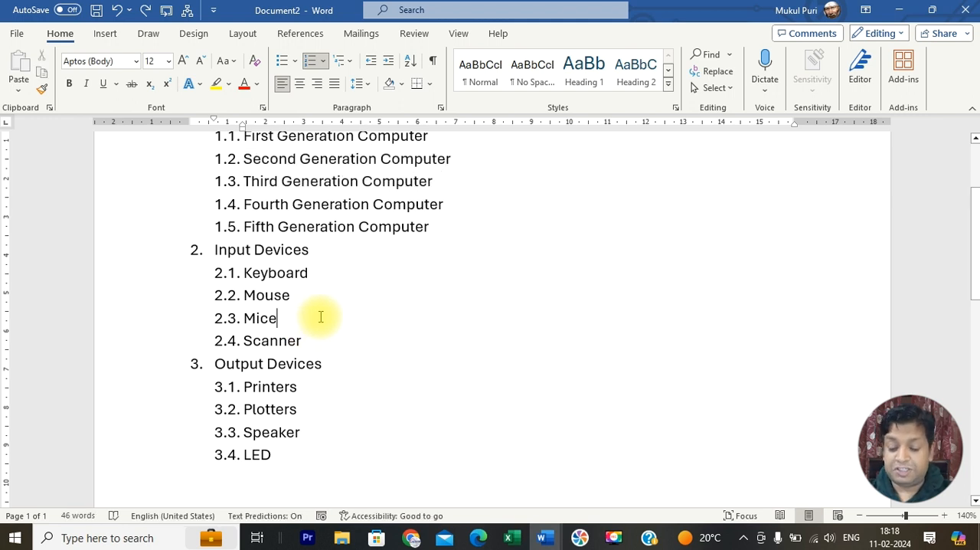
pyautogui.press('Return')
pyautogui.write('Joy ')
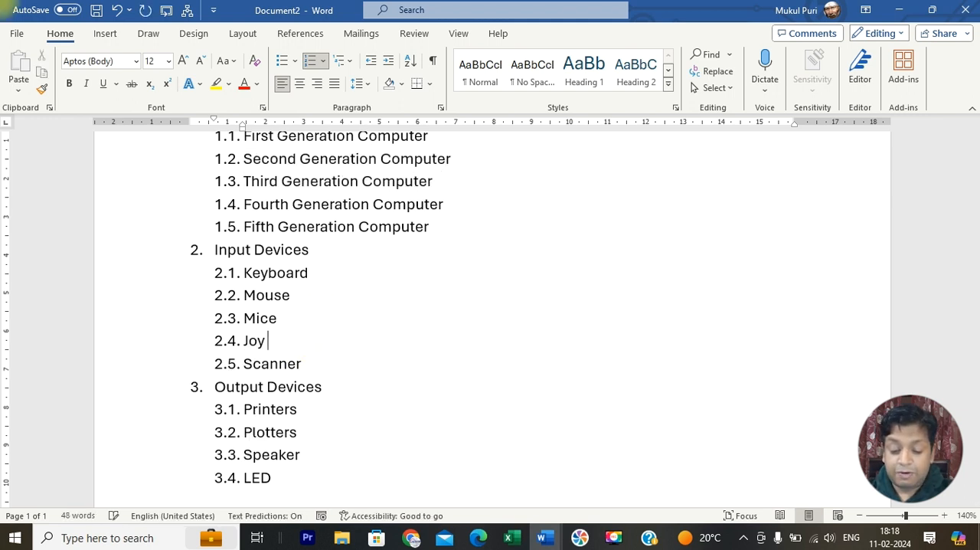
pyautogui.write('Stick')
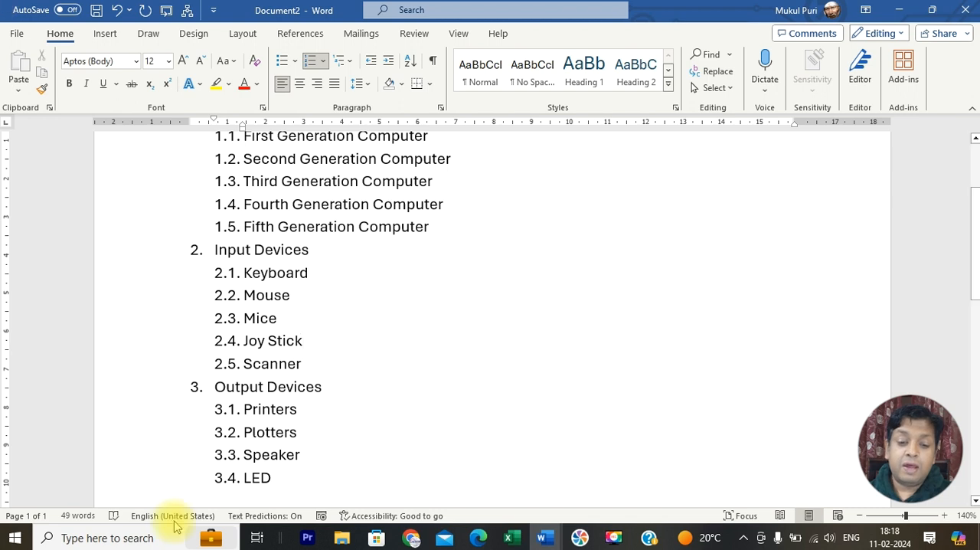
# Step: Insert "Monitors" as a new sub-item between "Speaker" and "LED" under "Output Devices"
pyautogui.click(314, 455)
pyautogui.press('Return')
pyautogui.write('Moni')
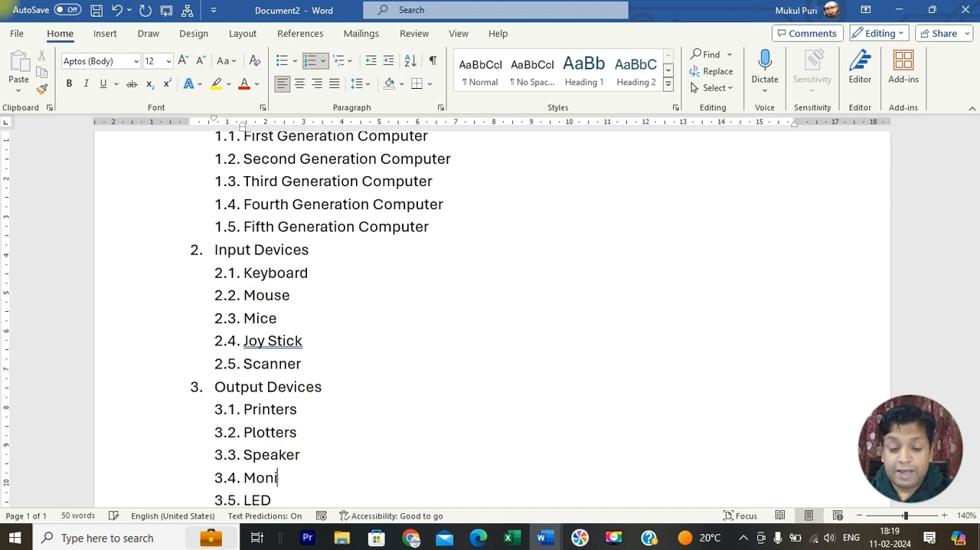
pyautogui.write('tors')
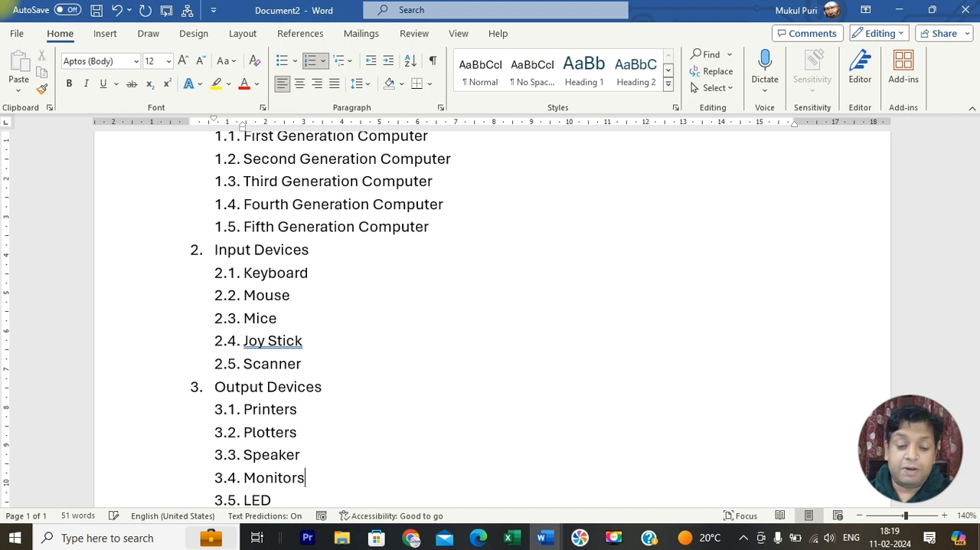
pyautogui.scroll(-1, 322, 457)
pyautogui.scroll(3, 322, 457)
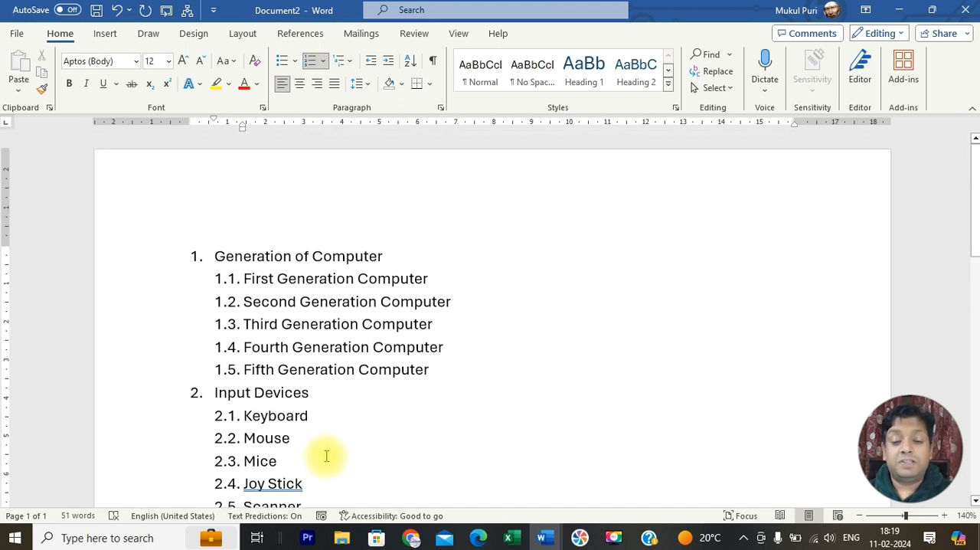
pyautogui.scroll(-1, 326, 455)
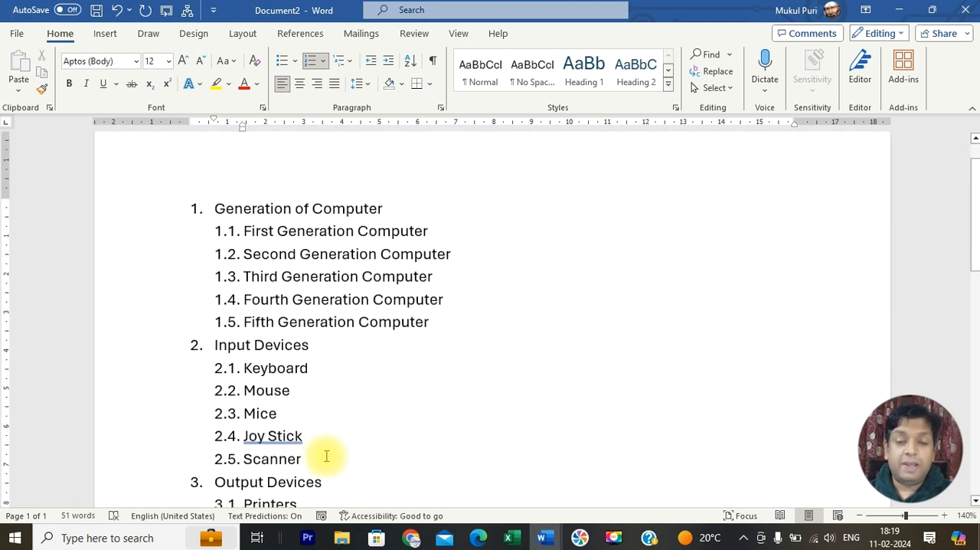